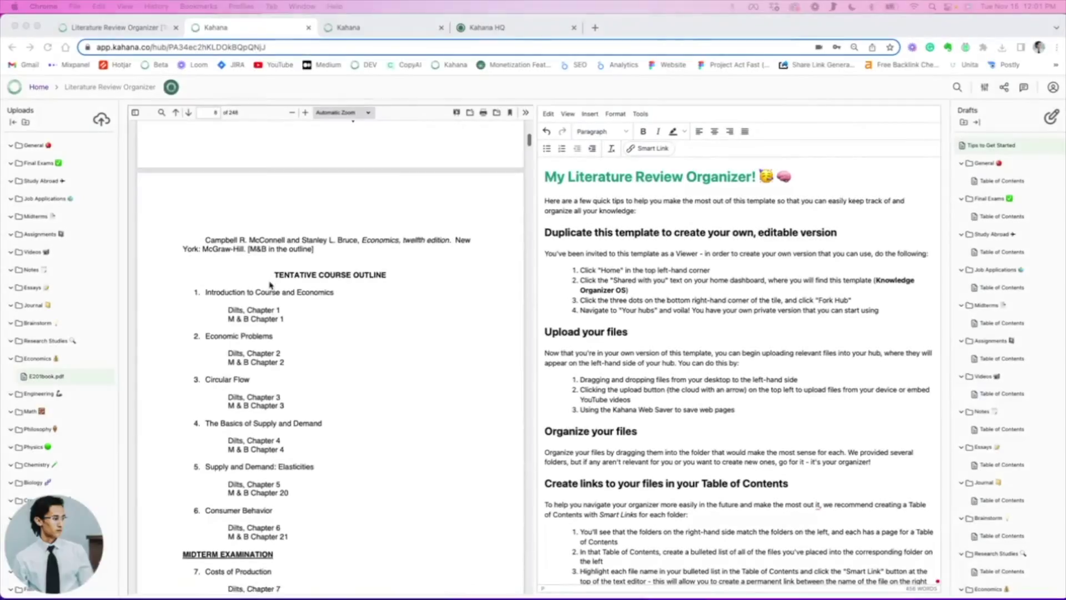
pyautogui.scroll(-4, 269, 285)
pyautogui.scroll(-4, 269, 284)
pyautogui.scroll(-6, 269, 285)
pyautogui.scroll(-4, 269, 285)
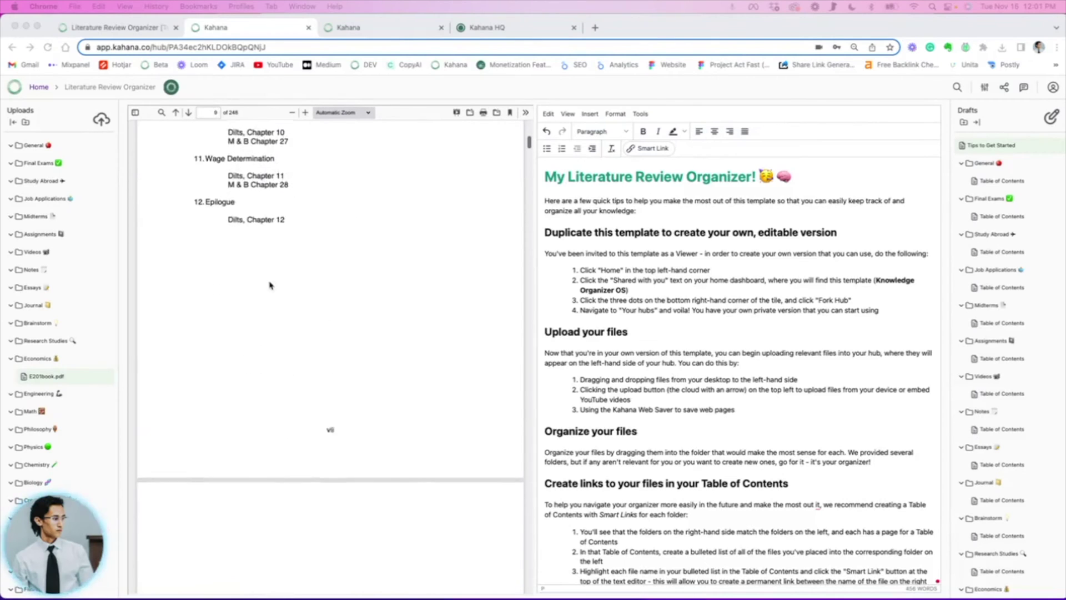
pyautogui.scroll(-5, 269, 286)
pyautogui.scroll(-2, 268, 285)
pyautogui.scroll(-5, 283, 295)
pyautogui.scroll(-5, 287, 298)
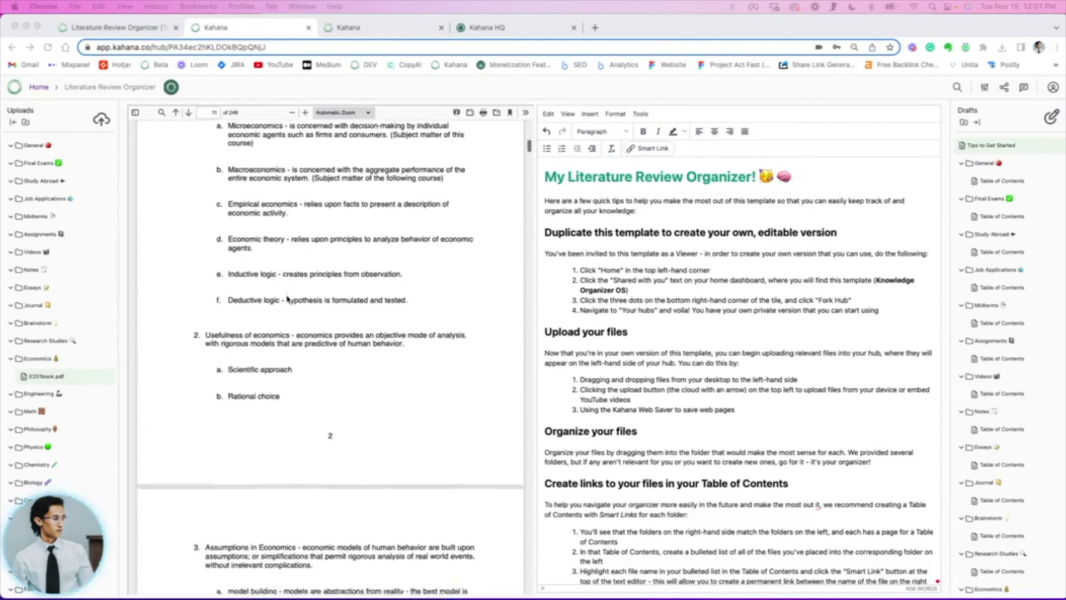
pyautogui.scroll(-2, 288, 298)
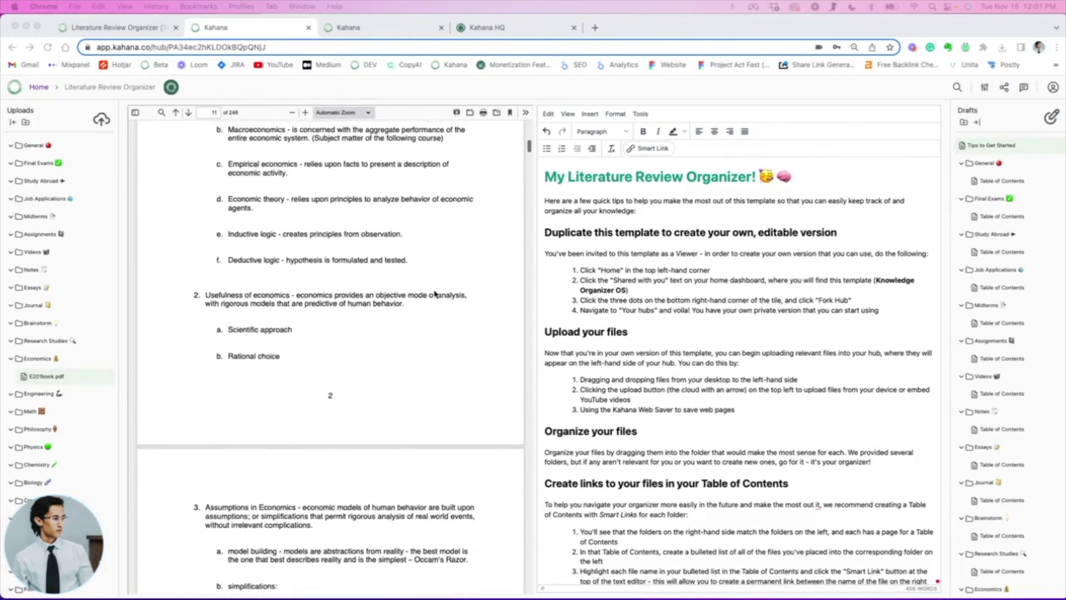
pyautogui.scroll(2, 434, 294)
# Work in the tips note, then switch to the Literature Review Organizer store listing.
pyautogui.click(548, 177)
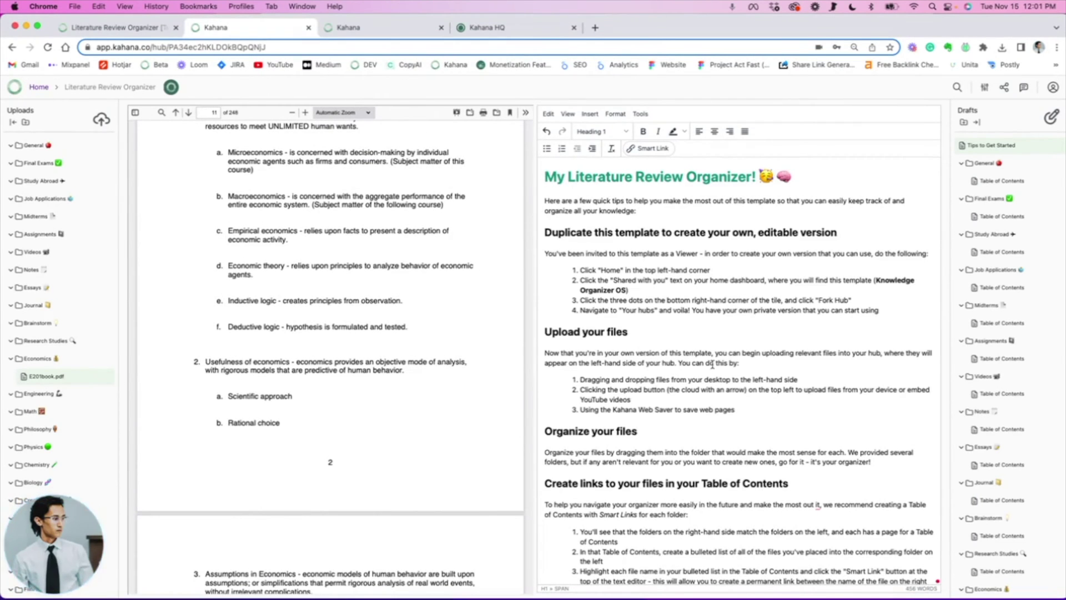
pyautogui.scroll(-1, 711, 364)
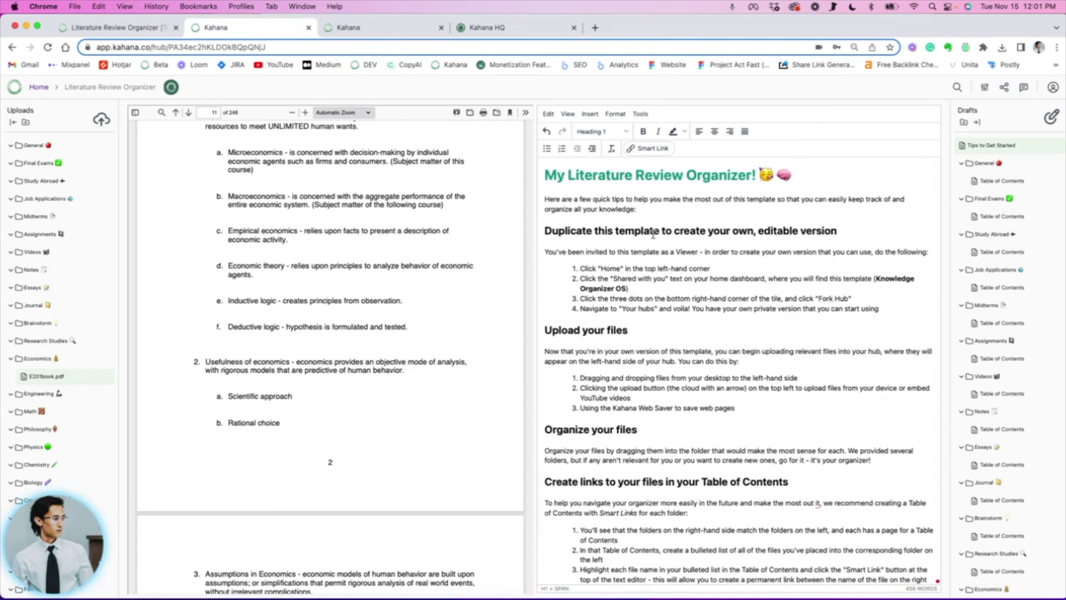
pyautogui.scroll(-2, 617, 354)
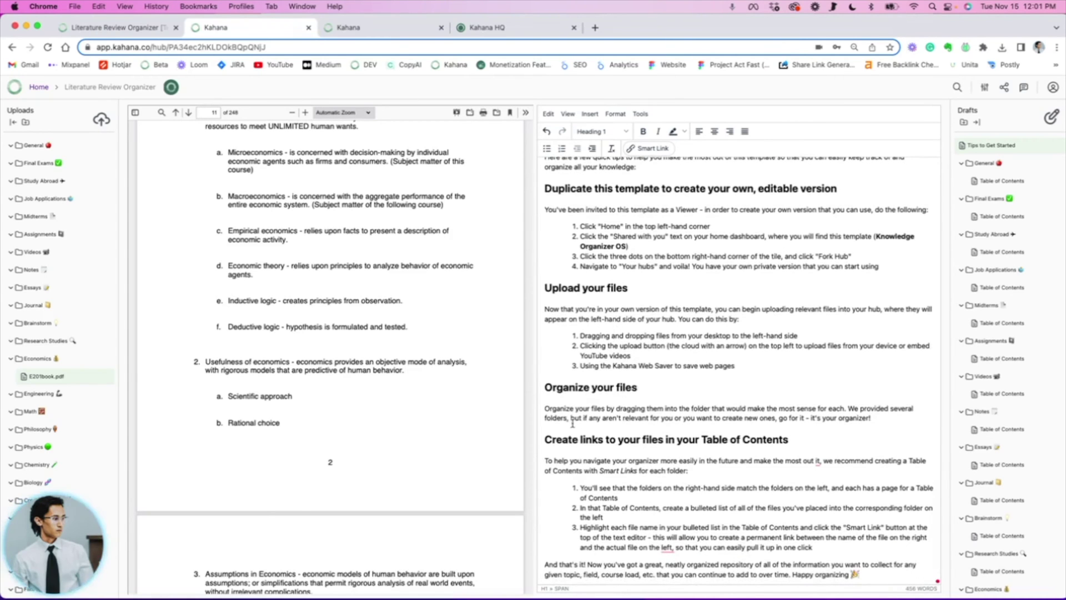
pyautogui.scroll(-1, 573, 422)
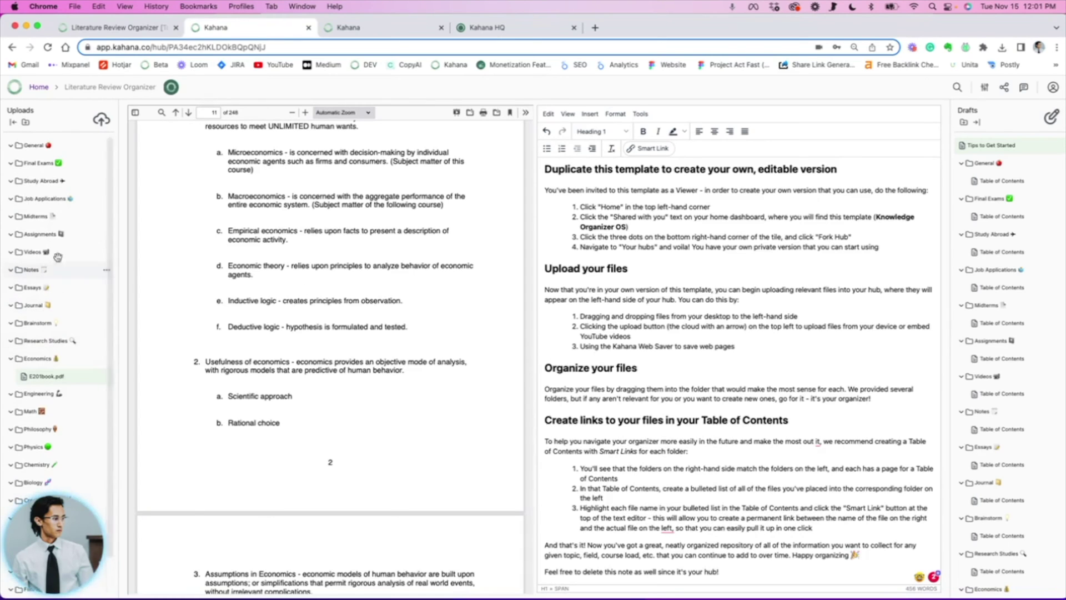
pyautogui.scroll(-3, 57, 251)
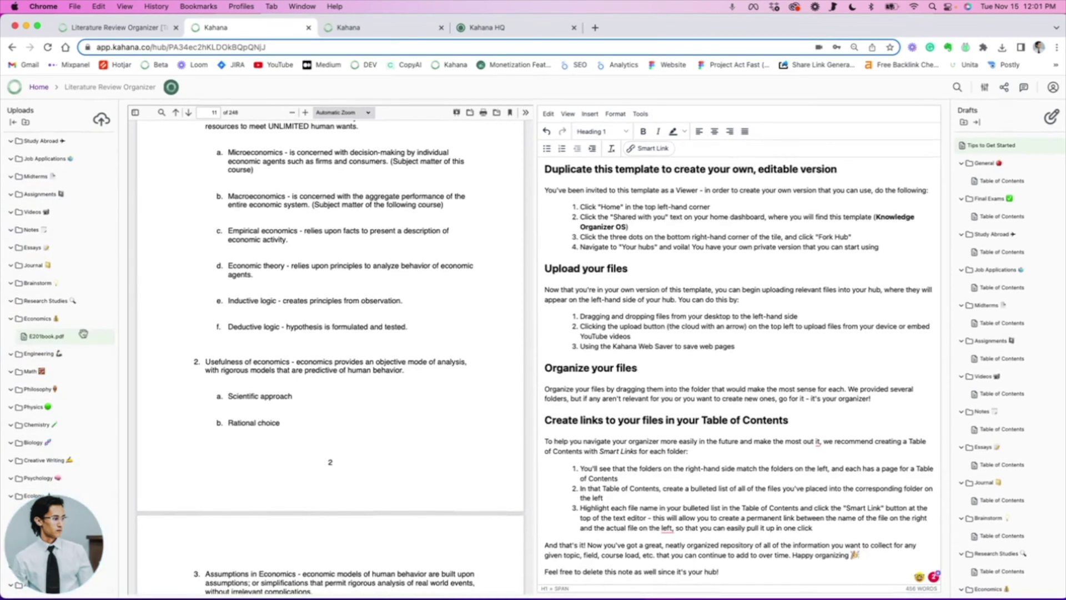
pyautogui.scroll(3, 57, 334)
pyautogui.scroll(5, 315, 265)
pyautogui.scroll(5, 315, 265)
pyautogui.scroll(5, 315, 264)
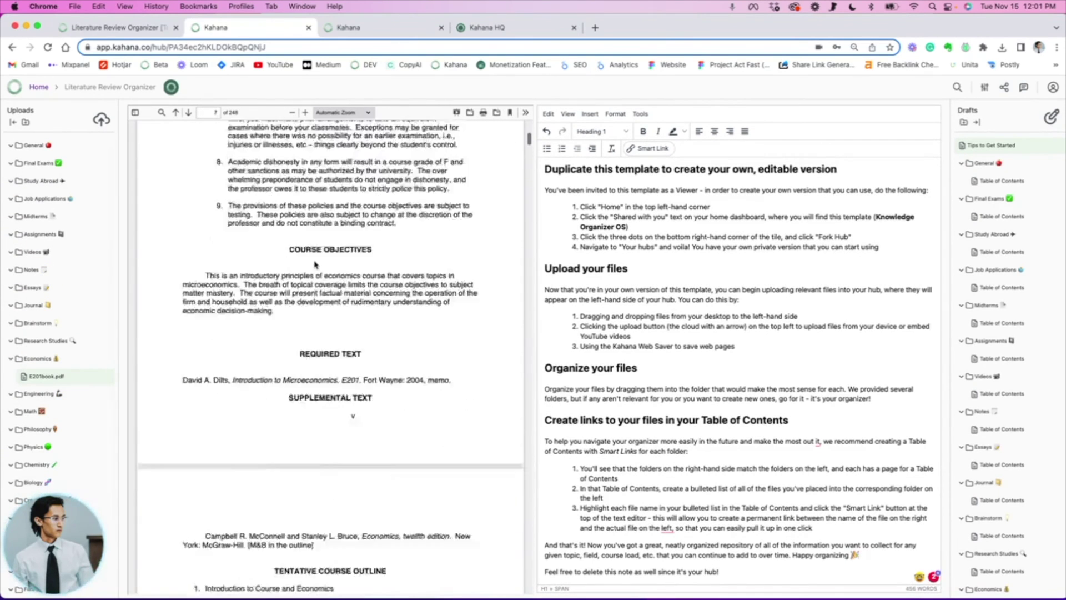
pyautogui.scroll(5, 315, 266)
pyautogui.scroll(5, 315, 265)
pyautogui.scroll(1, 314, 265)
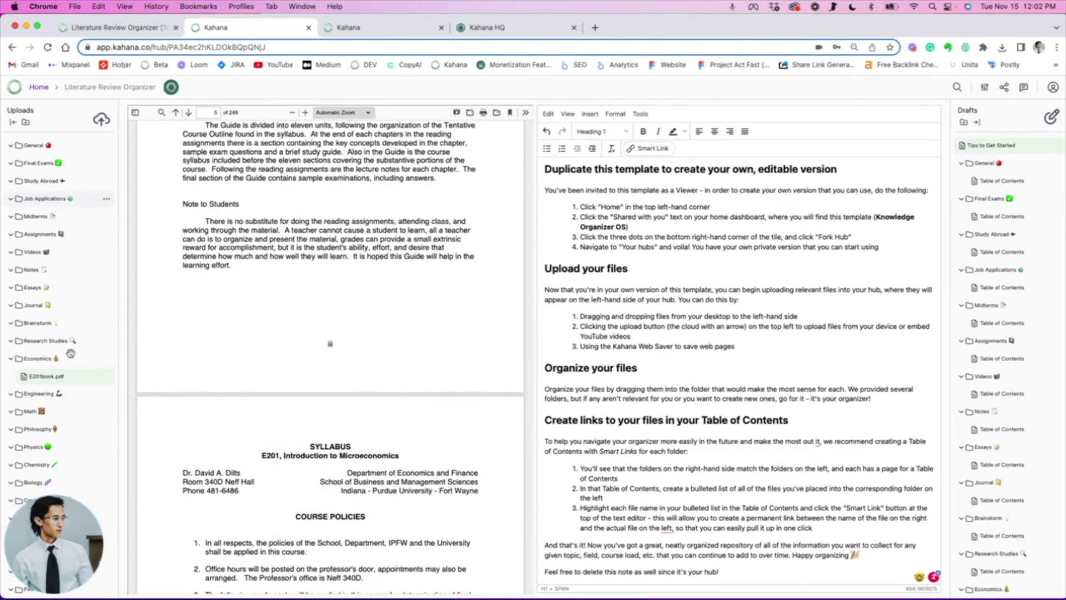
pyautogui.scroll(10, 261, 253)
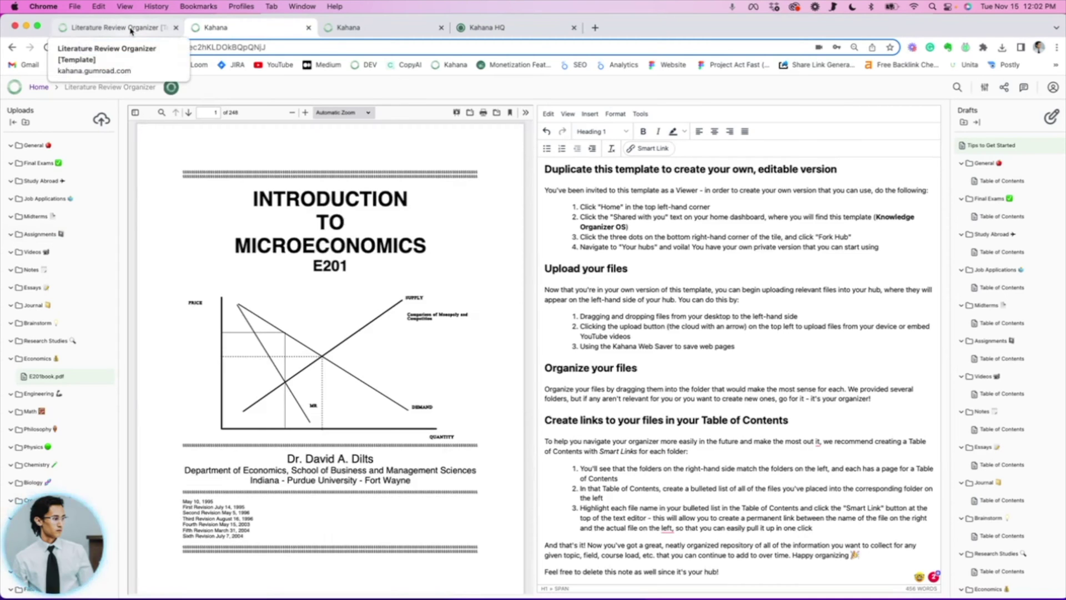
pyautogui.click(130, 30)
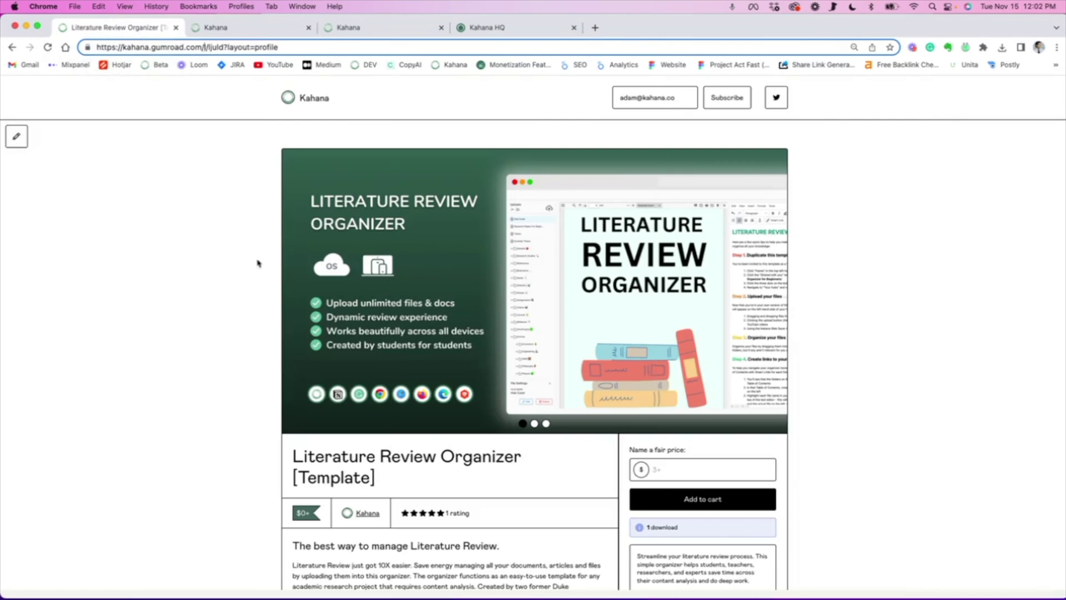
pyautogui.scroll(-3, 412, 375)
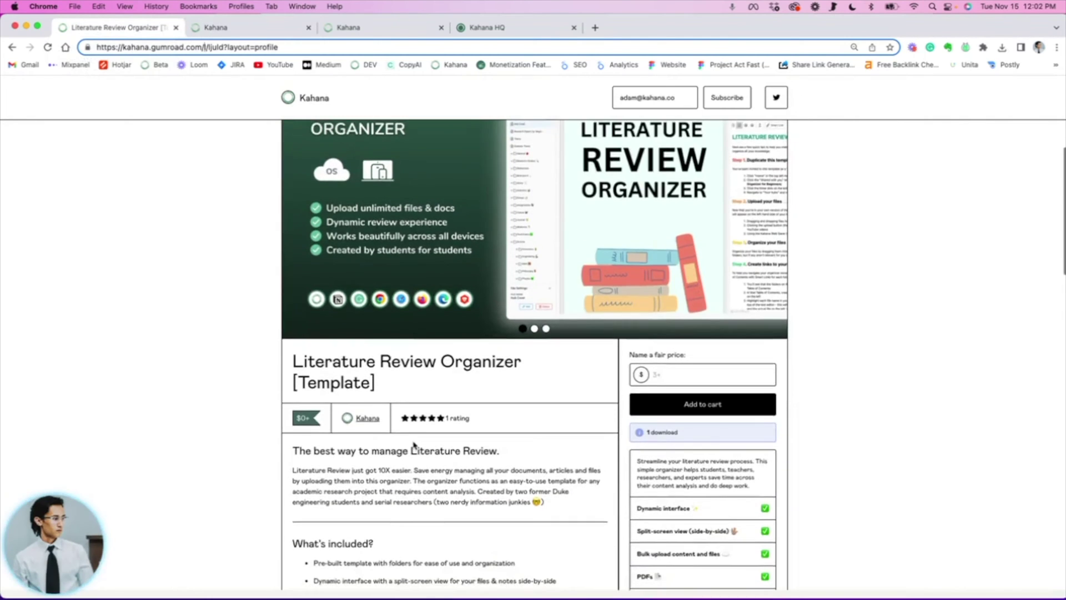
pyautogui.scroll(-3, 412, 416)
pyautogui.scroll(4, 412, 442)
pyautogui.scroll(-3, 394, 260)
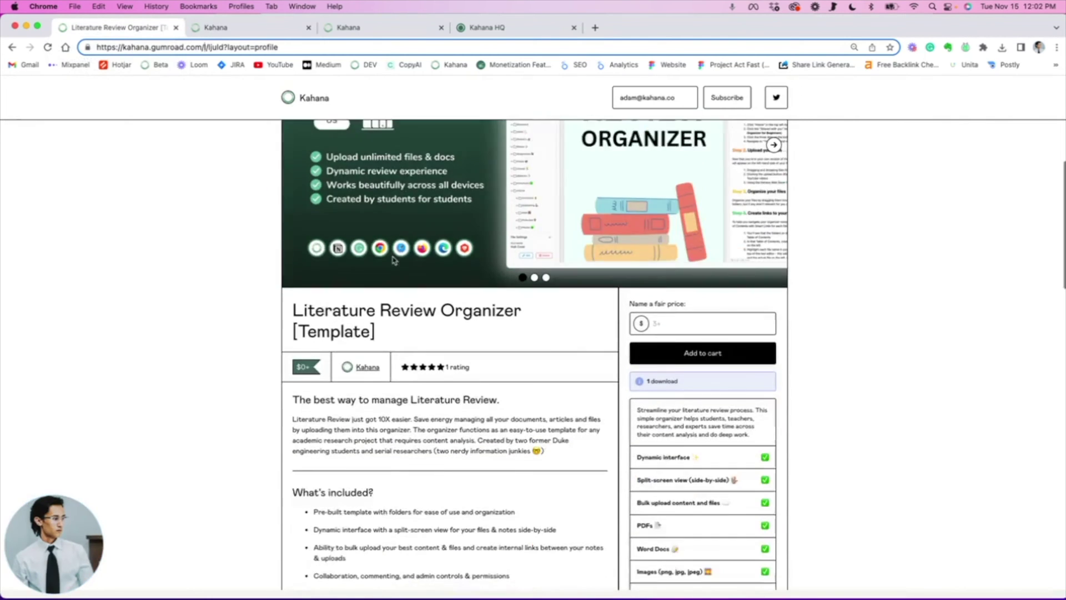
pyautogui.scroll(-8, 394, 261)
pyautogui.scroll(3, 394, 260)
pyautogui.scroll(-8, 394, 261)
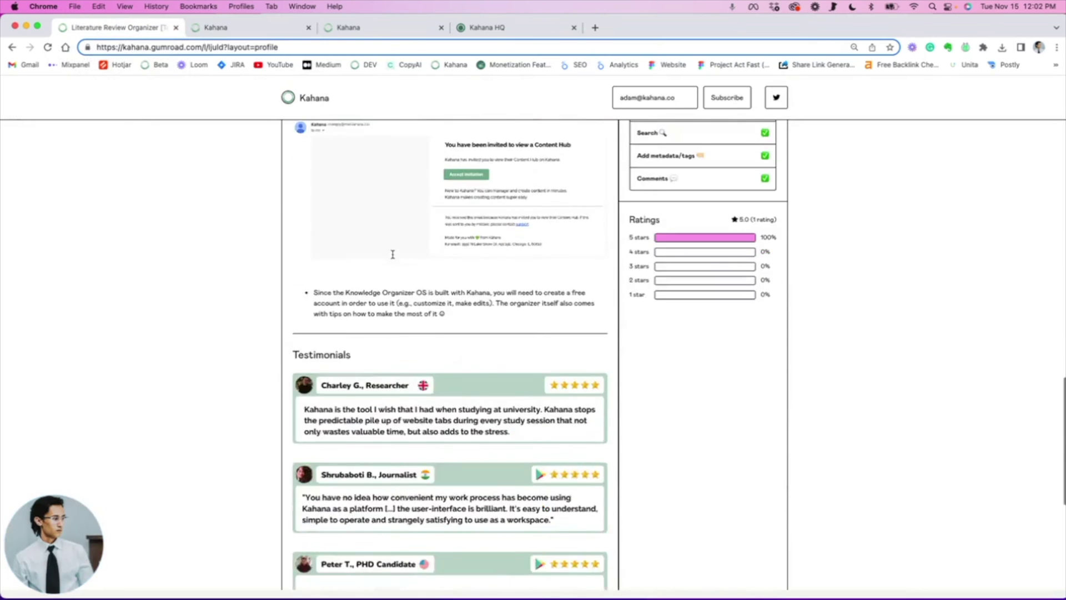
pyautogui.scroll(-5, 394, 259)
pyautogui.scroll(15, 394, 261)
pyautogui.scroll(5, 393, 260)
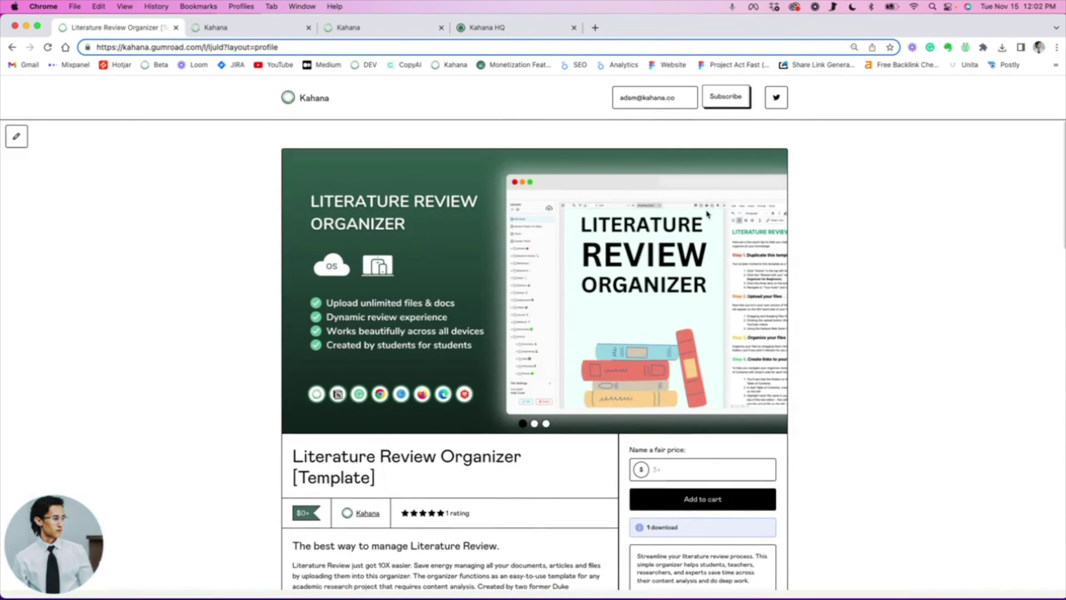
pyautogui.scroll(-2, 583, 292)
# Focus the name-your-price field on the template's Gumroad listing.
pyautogui.click(675, 346)
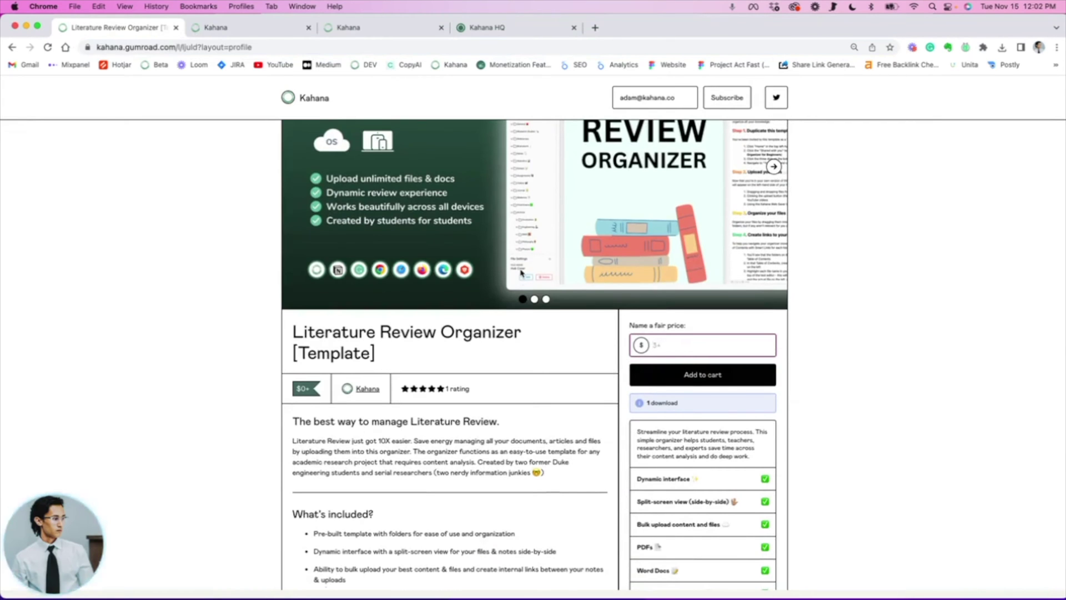
pyautogui.scroll(4, 389, 240)
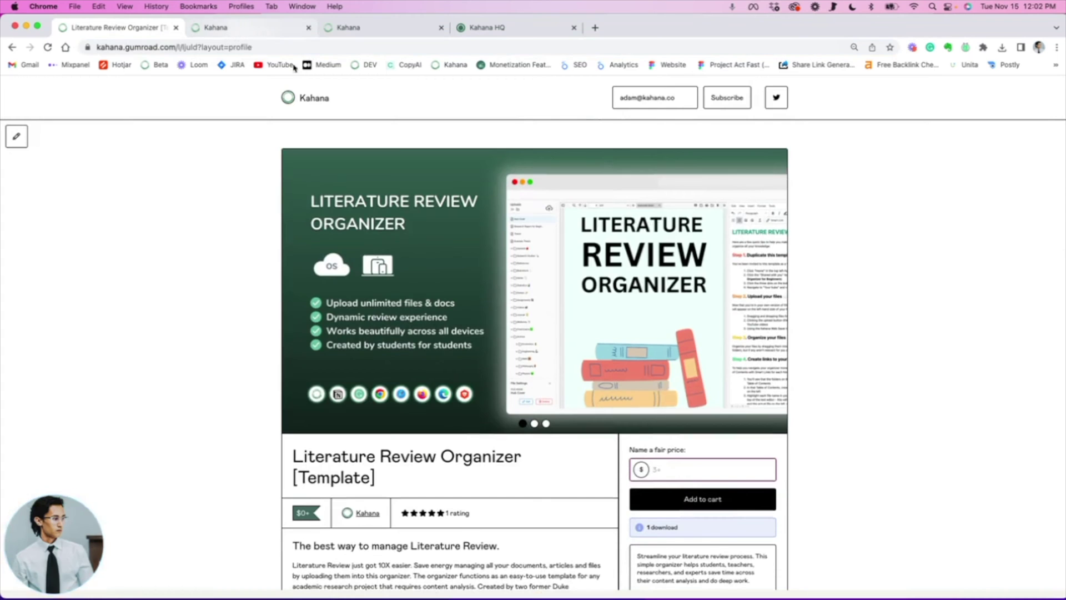
pyautogui.scroll(-3, 583, 416)
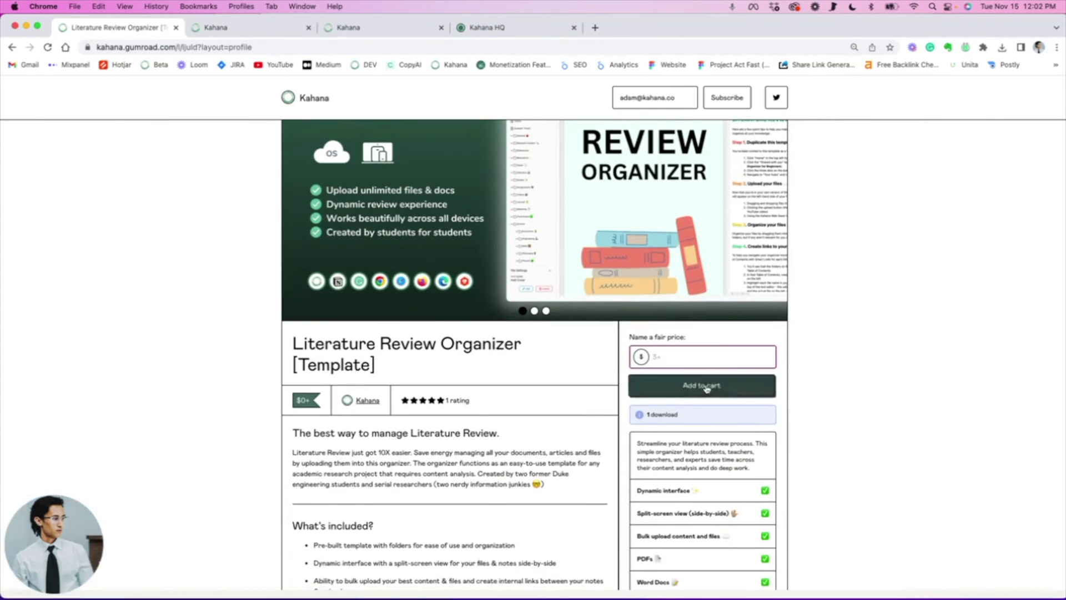
pyautogui.scroll(3, 570, 356)
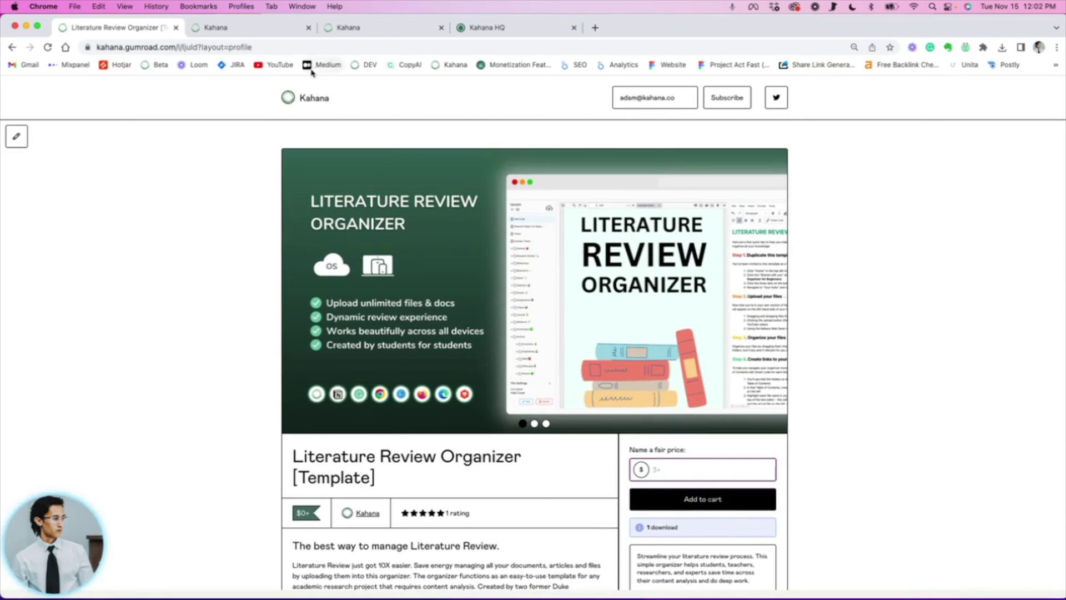
pyautogui.click(265, 28)
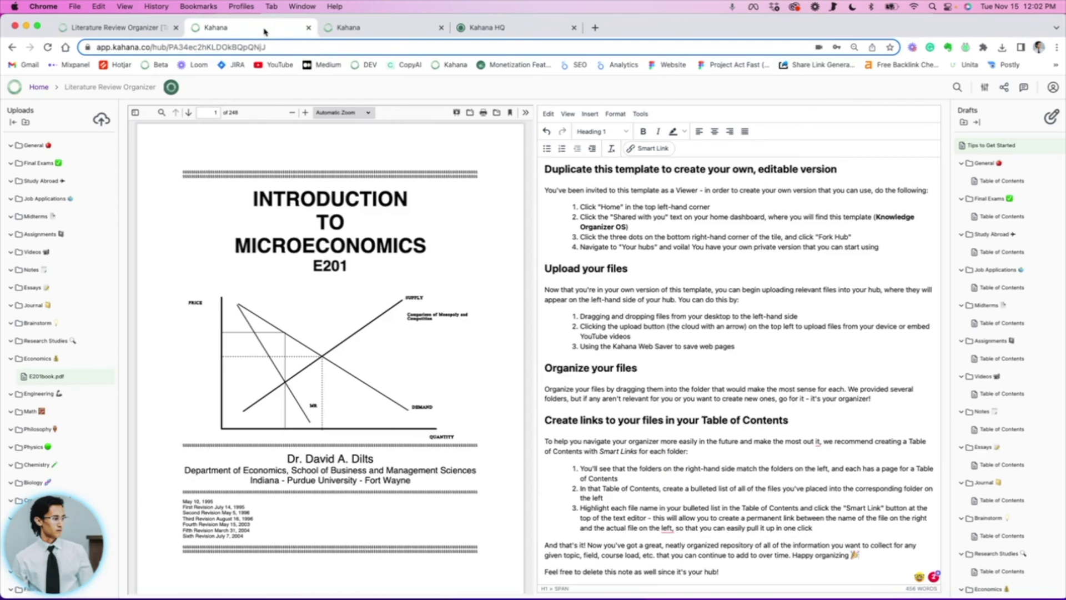
pyautogui.click(1004, 87)
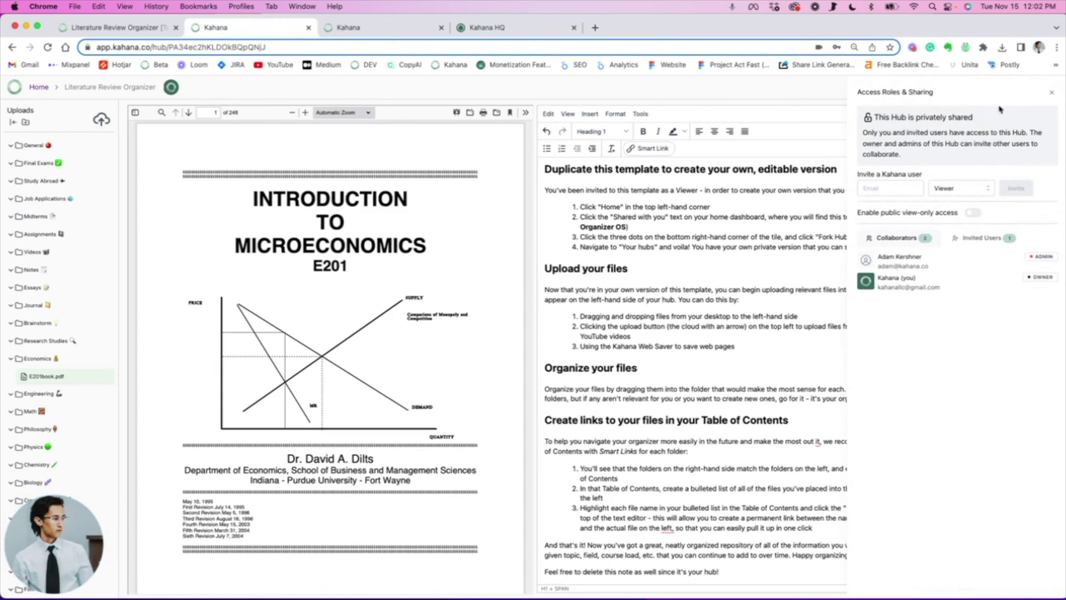
pyautogui.click(1054, 99)
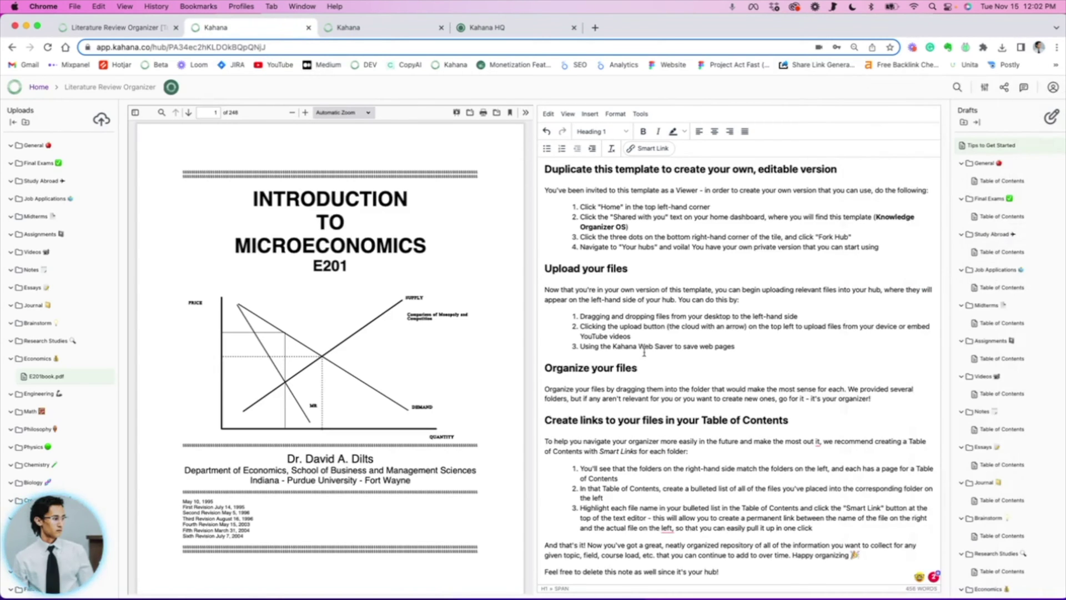
pyautogui.scroll(3, 644, 352)
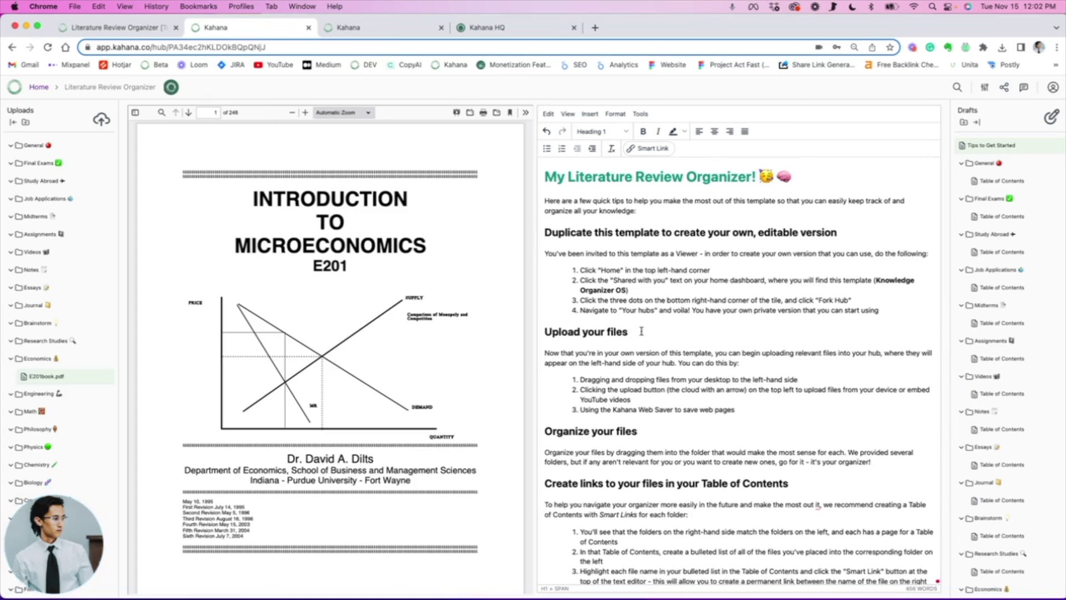
pyautogui.scroll(-3, 646, 358)
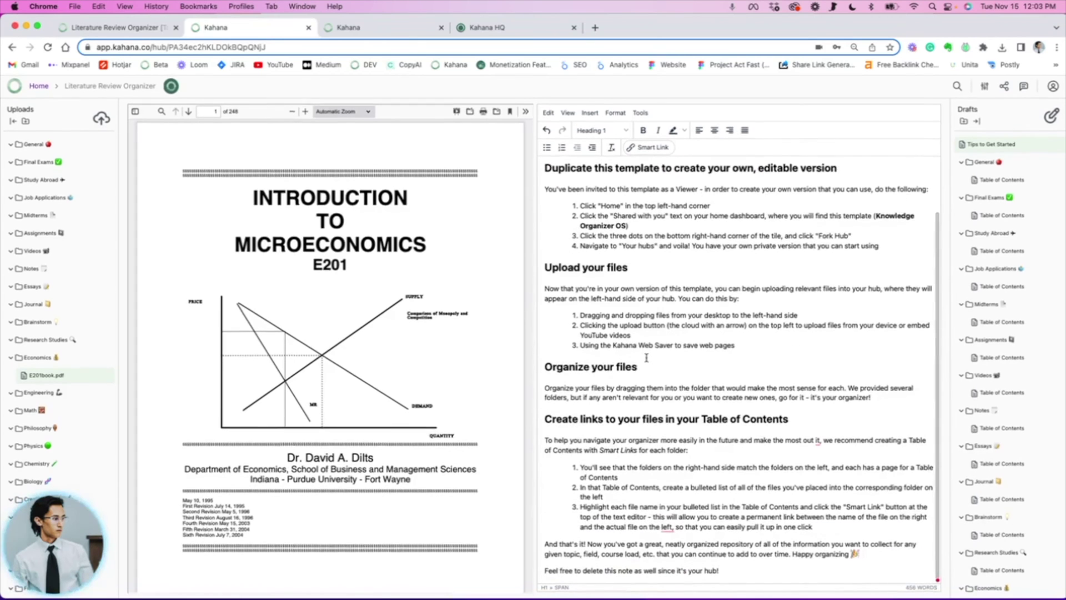
# Collapse the General, Final Exams, Study Abroad, Job Applications and Midterms note folders.
pyautogui.click(961, 164)
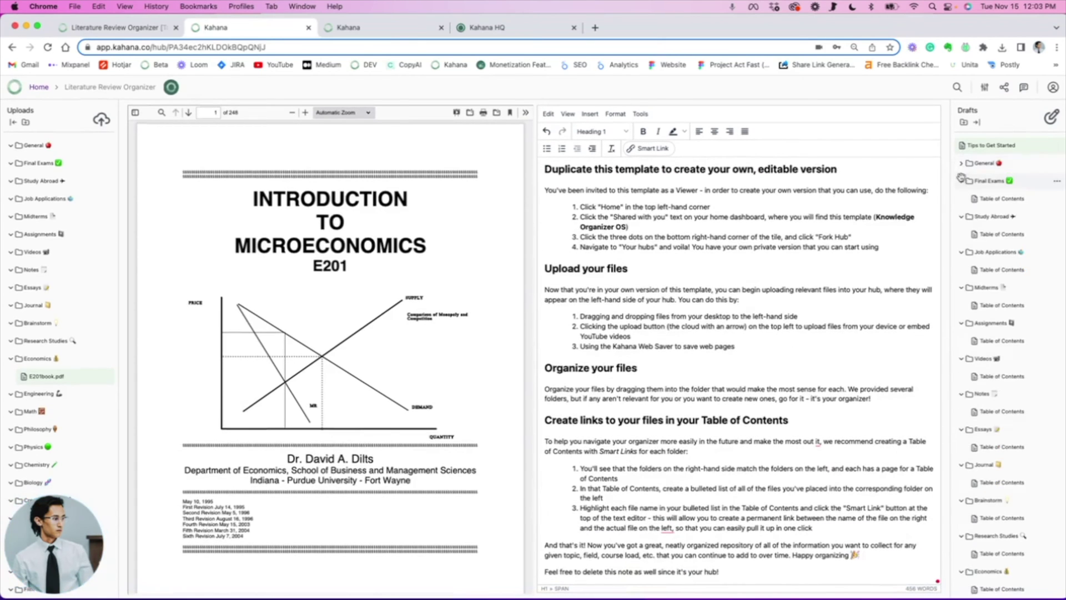
pyautogui.click(961, 179)
pyautogui.click(963, 198)
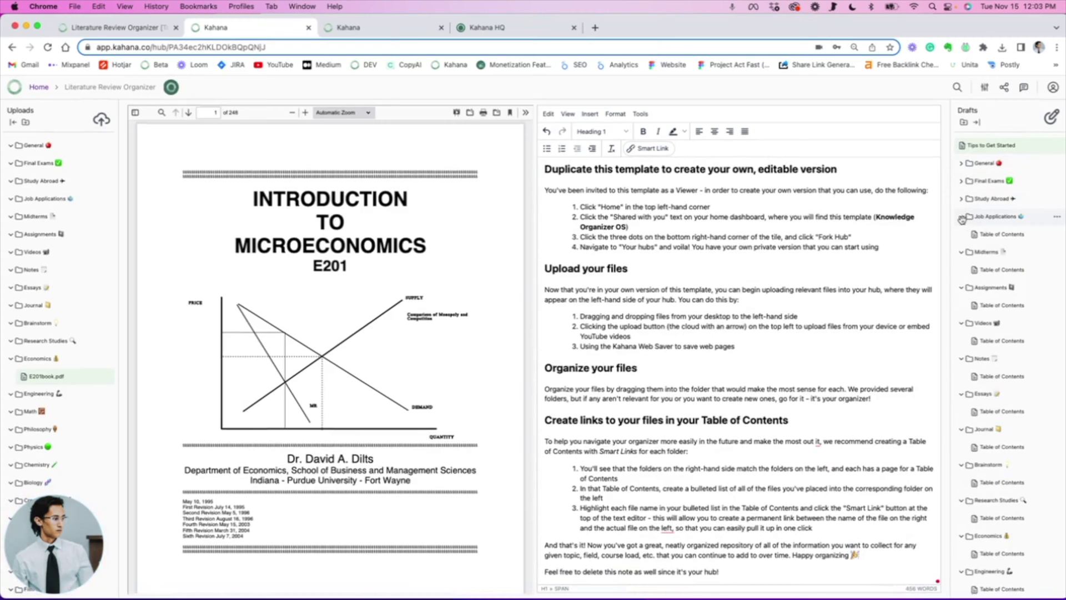
pyautogui.click(962, 215)
pyautogui.click(962, 235)
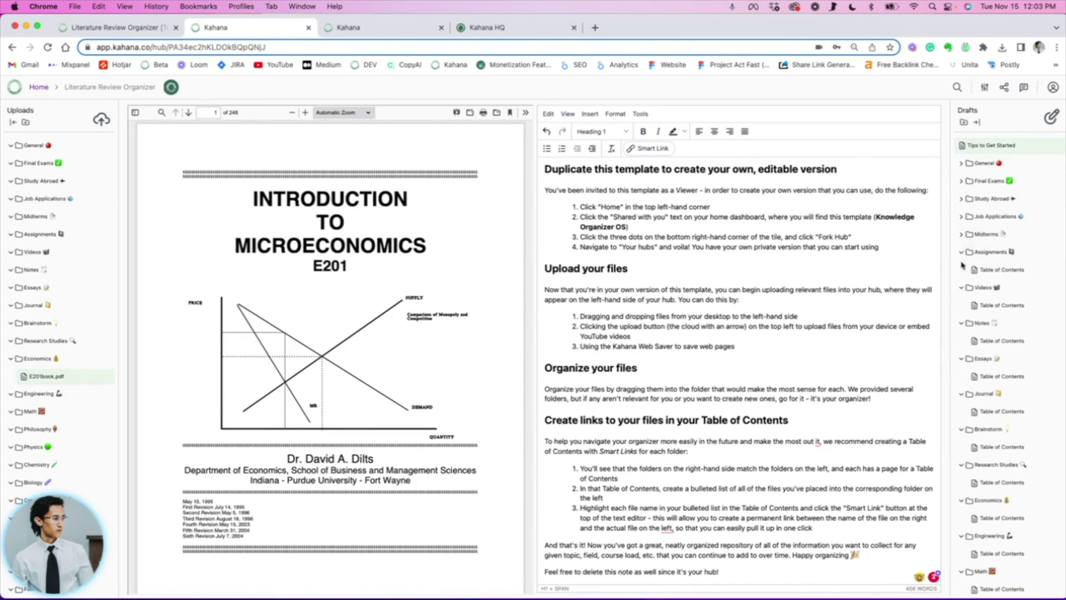
# Collapse the Assignments, Videos, Essays and Journal folders, then focus the Table of Contents instructions.
pyautogui.click(962, 251)
pyautogui.click(962, 269)
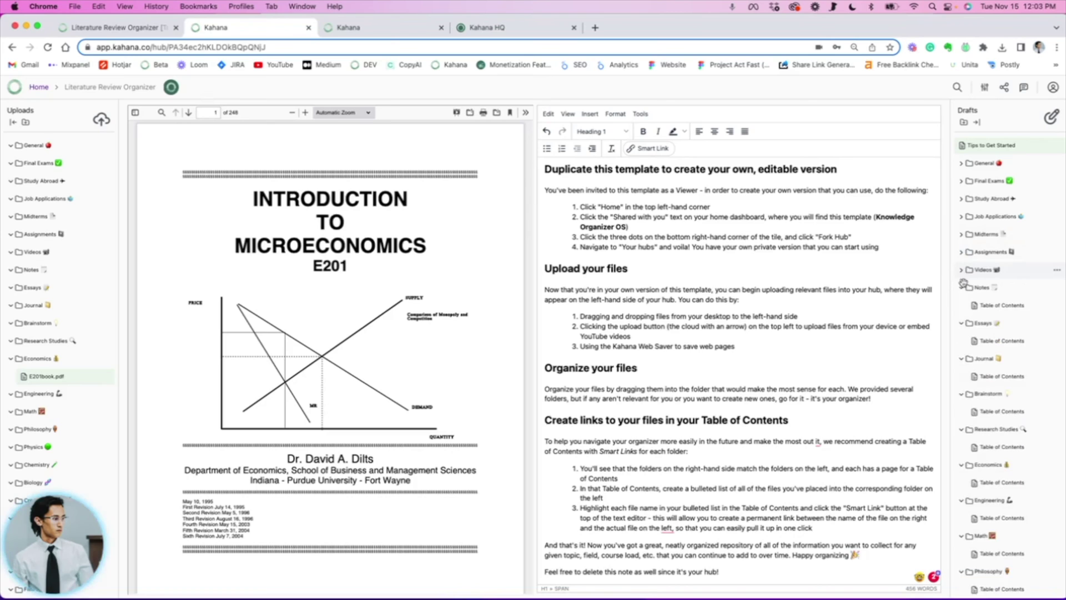
pyautogui.click(963, 305)
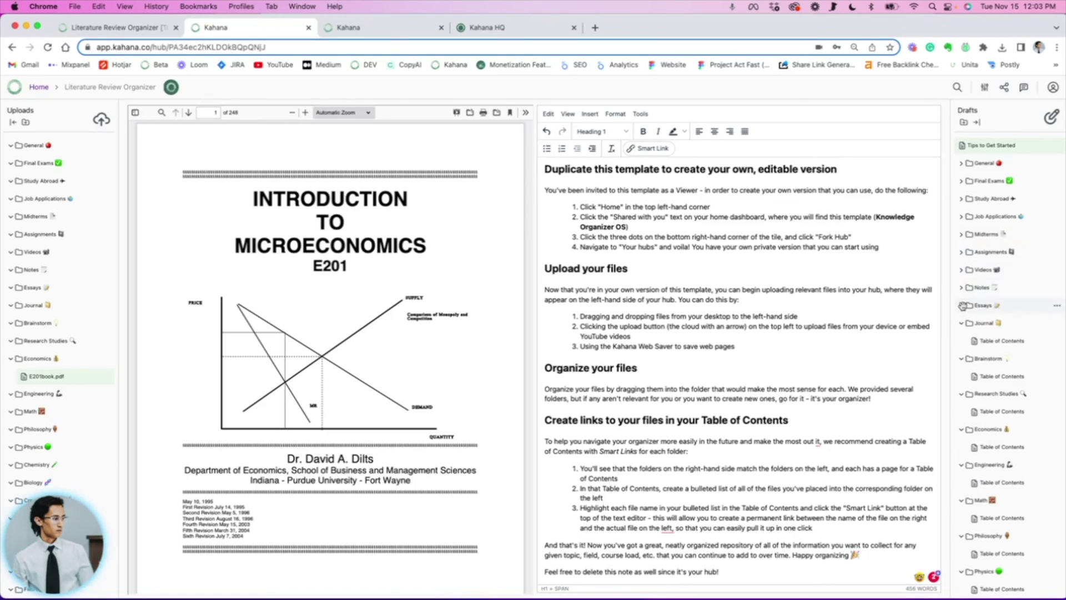
pyautogui.click(962, 322)
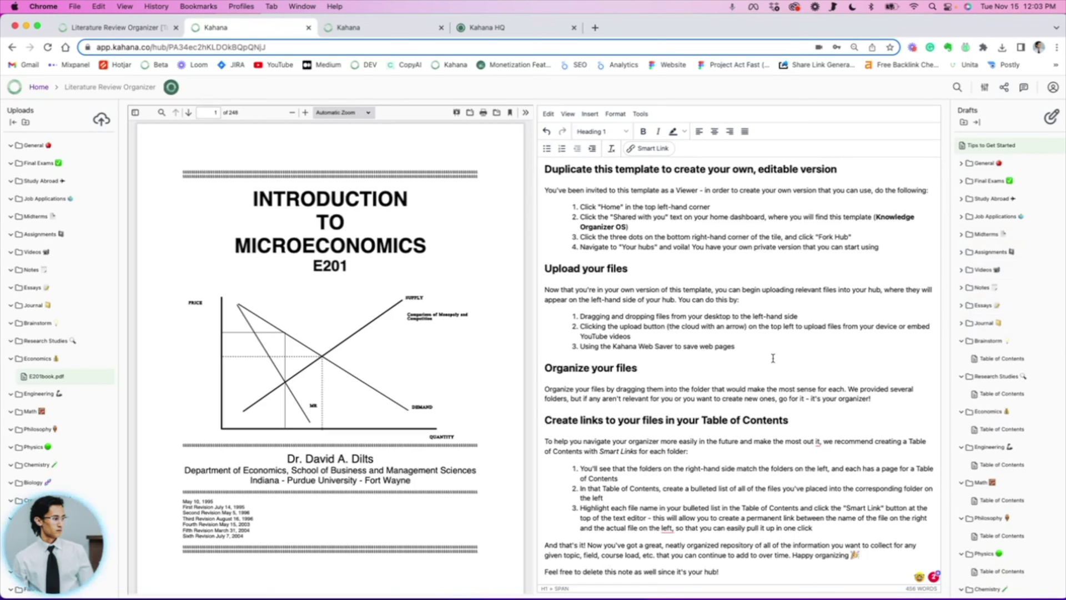
pyautogui.scroll(3, 719, 443)
pyautogui.scroll(3, 719, 416)
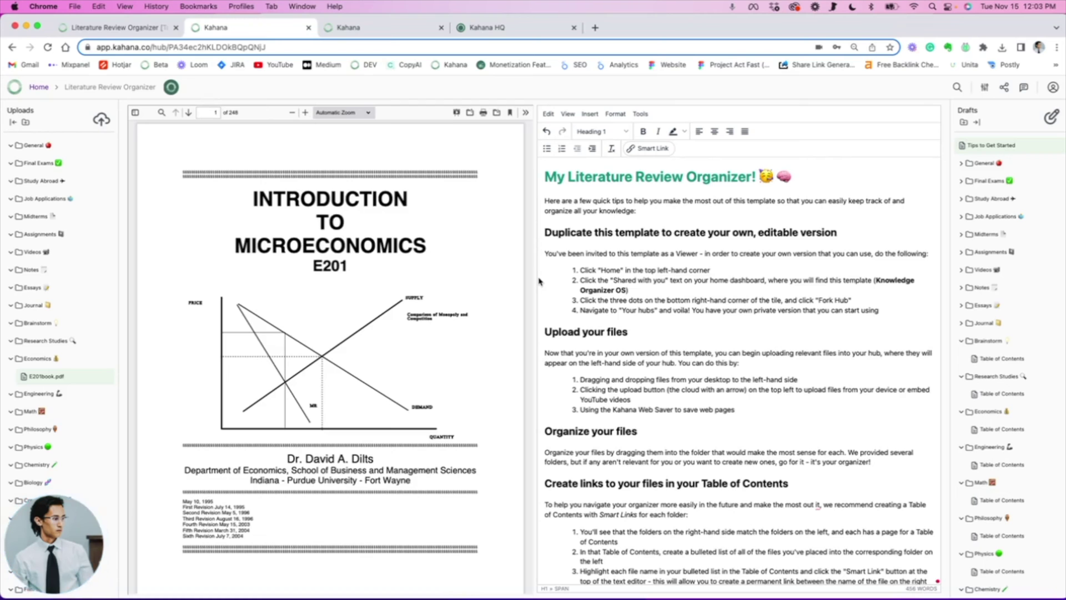
pyautogui.scroll(-10, 375, 346)
pyautogui.scroll(-5, 375, 346)
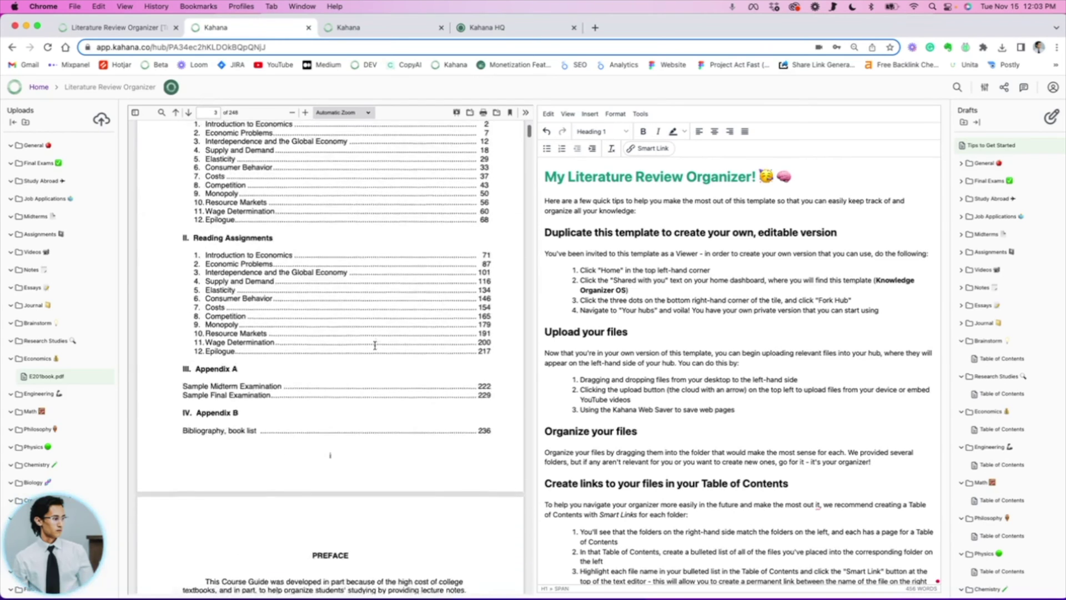
pyautogui.scroll(-5, 374, 347)
pyautogui.scroll(-5, 376, 347)
pyautogui.scroll(-3, 375, 348)
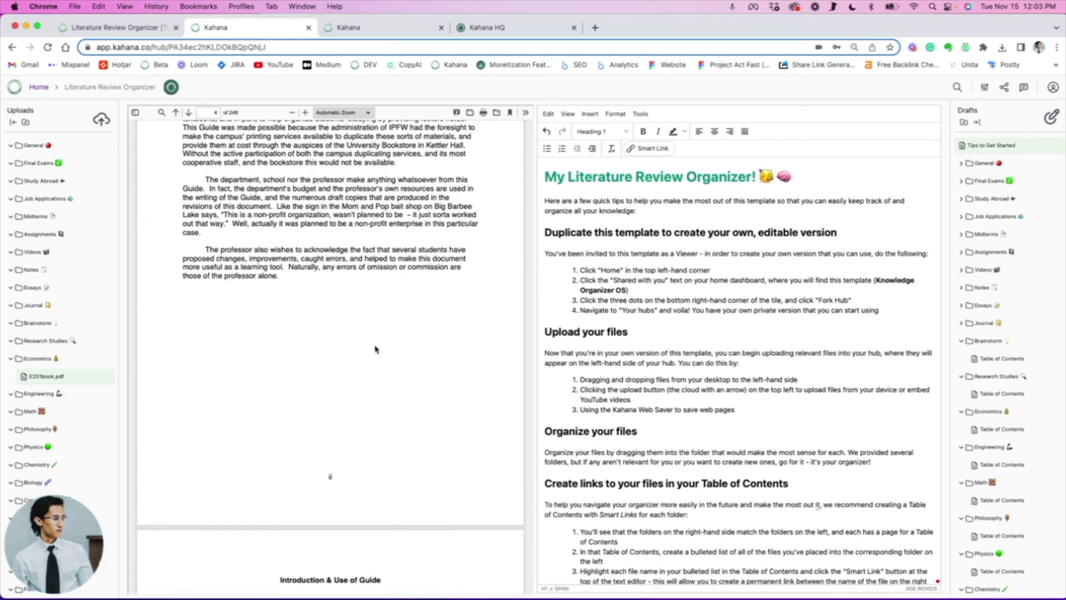
pyautogui.scroll(-5, 375, 349)
pyautogui.scroll(-5, 376, 348)
pyautogui.scroll(-3, 334, 333)
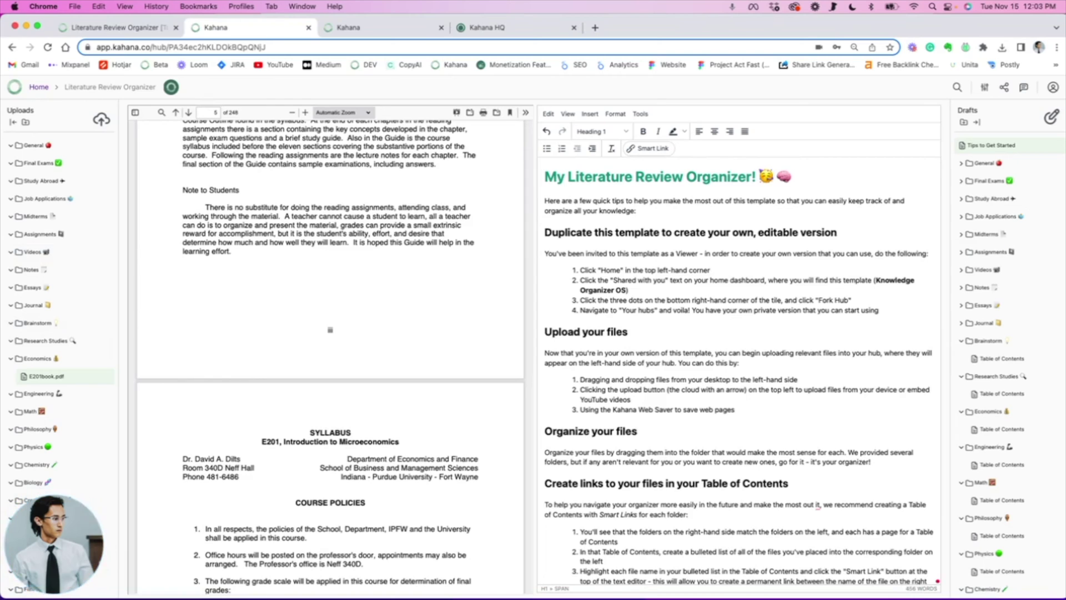
pyautogui.scroll(-3, 718, 385)
pyautogui.scroll(-3, 718, 385)
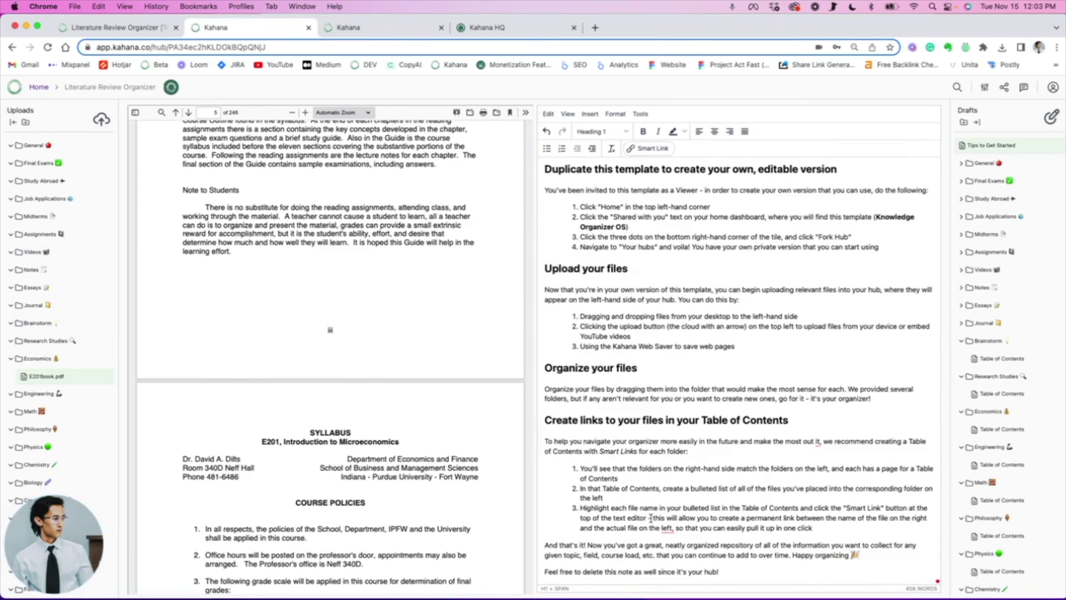
pyautogui.click(667, 530)
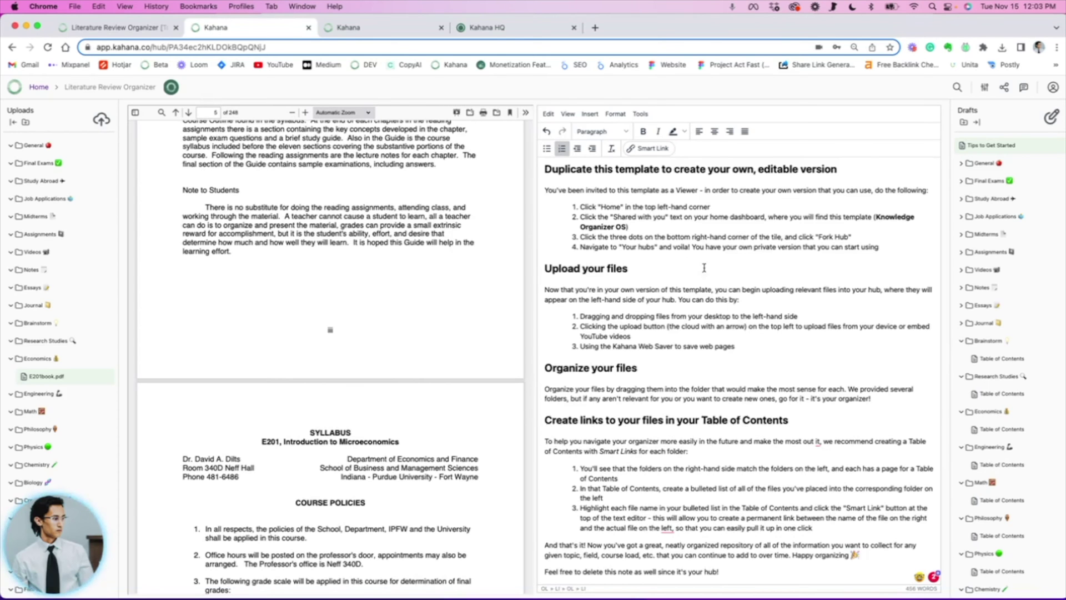
pyautogui.scroll(3, 649, 322)
pyautogui.scroll(10, 334, 251)
pyautogui.scroll(10, 333, 249)
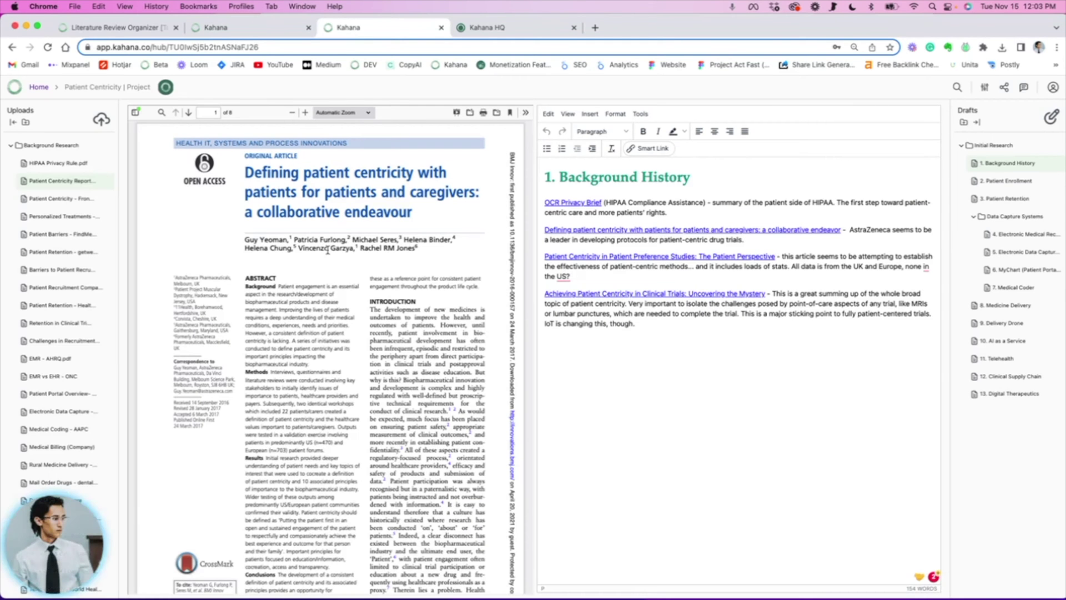
pyautogui.scroll(-2, 322, 360)
pyautogui.scroll(2, 322, 374)
# Follow the OCR Privacy Brief link to load the HIPAA Privacy Rule summary PDF.
pyautogui.click(572, 202)
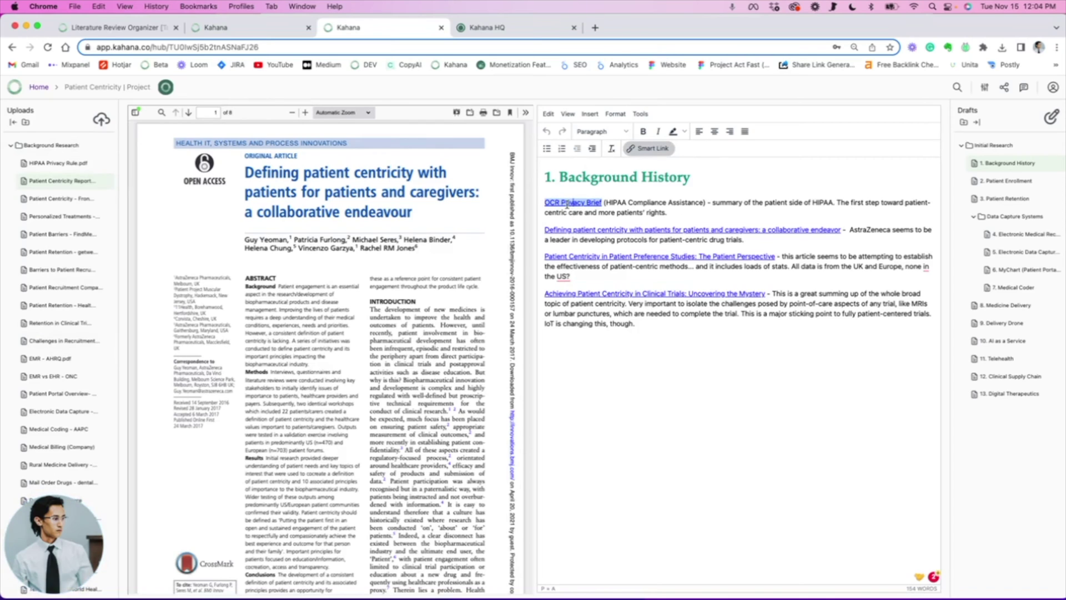
pyautogui.rightClick(568, 203)
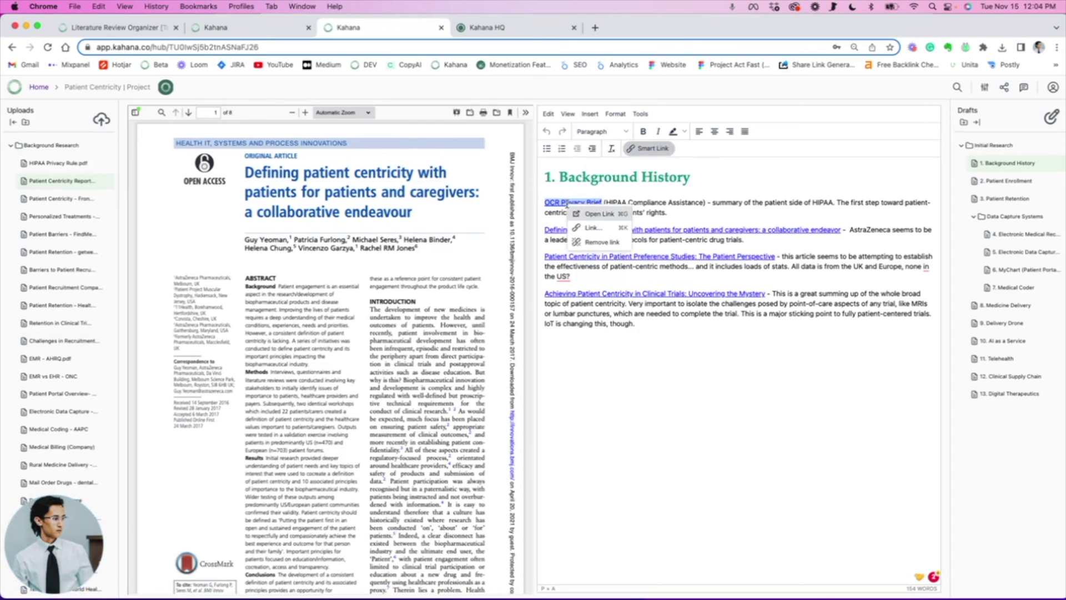
pyautogui.click(600, 214)
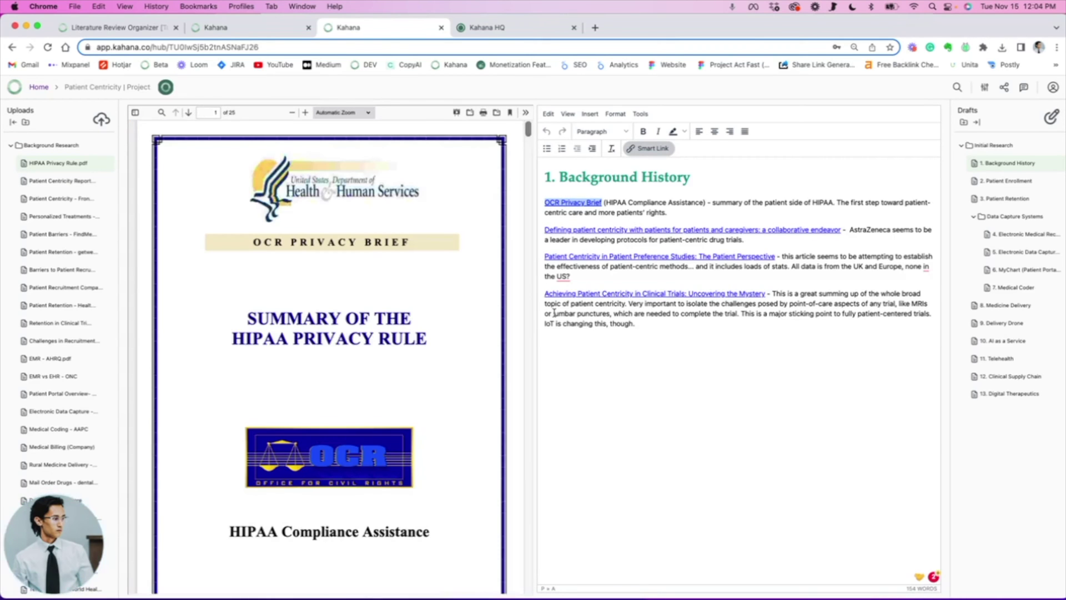
pyautogui.scroll(-5, 414, 353)
pyautogui.scroll(-4, 414, 353)
pyautogui.scroll(-3, 414, 353)
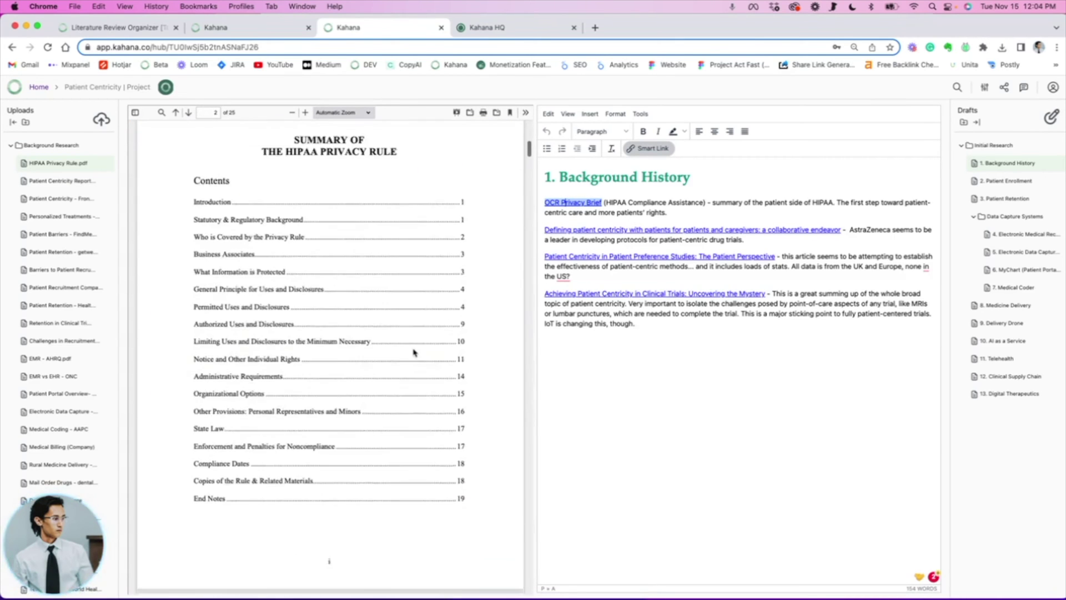
pyautogui.scroll(-4, 414, 352)
pyautogui.scroll(-4, 414, 353)
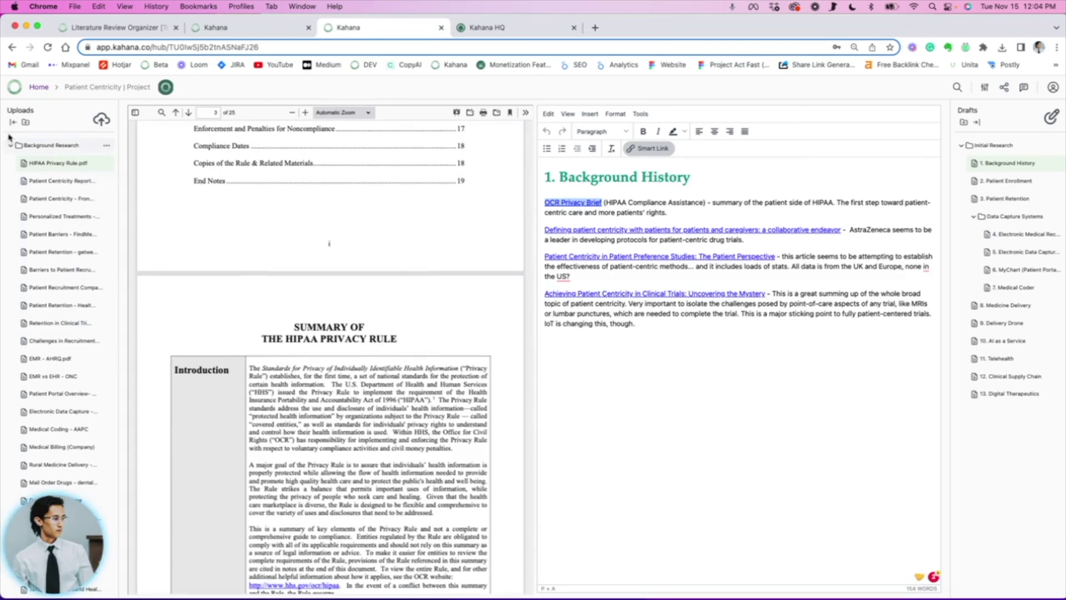
# Hide the Uploads and Drafts lists, then select the Defining patient centricity link.
pyautogui.click(16, 123)
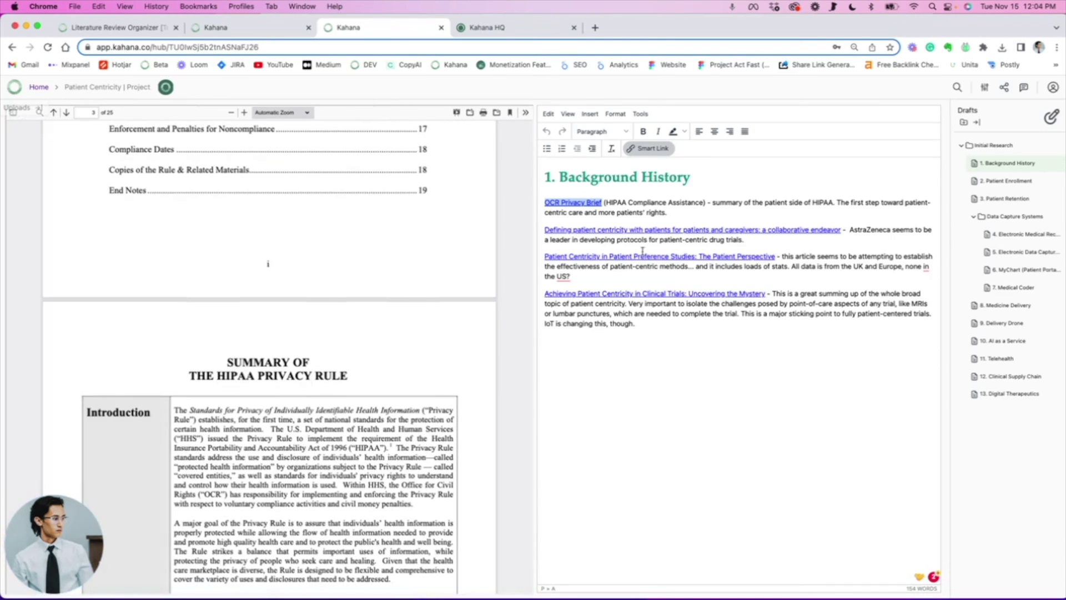
pyautogui.click(977, 122)
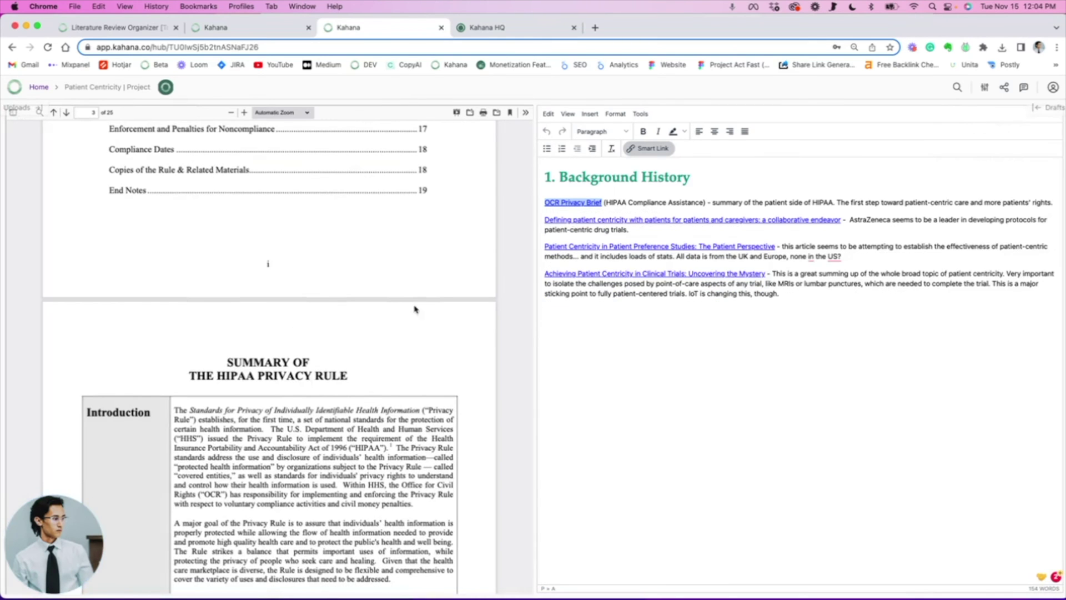
pyautogui.scroll(-10, 417, 310)
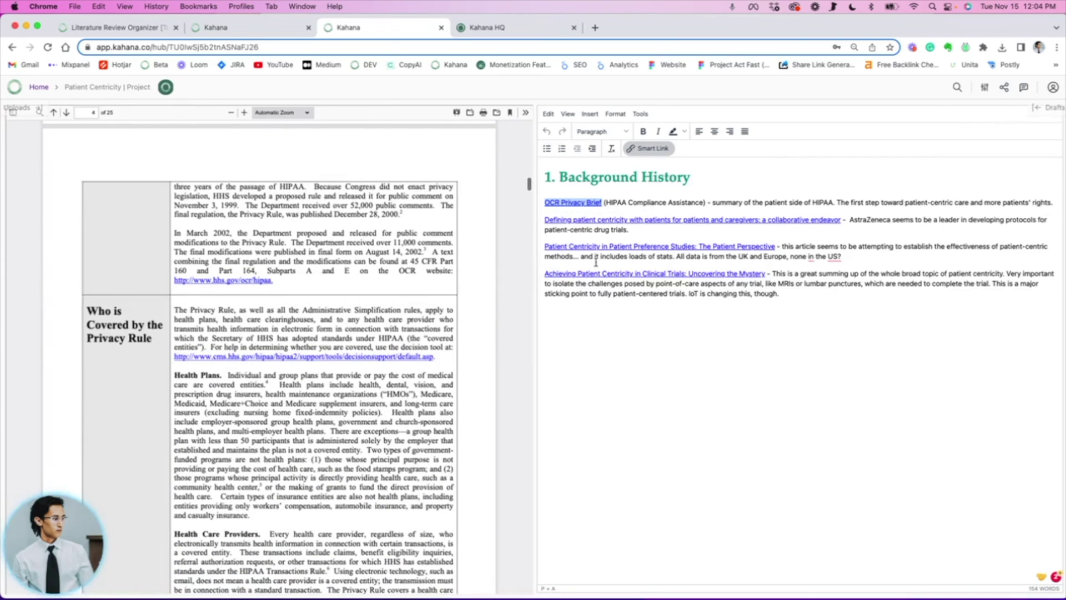
pyautogui.click(589, 220)
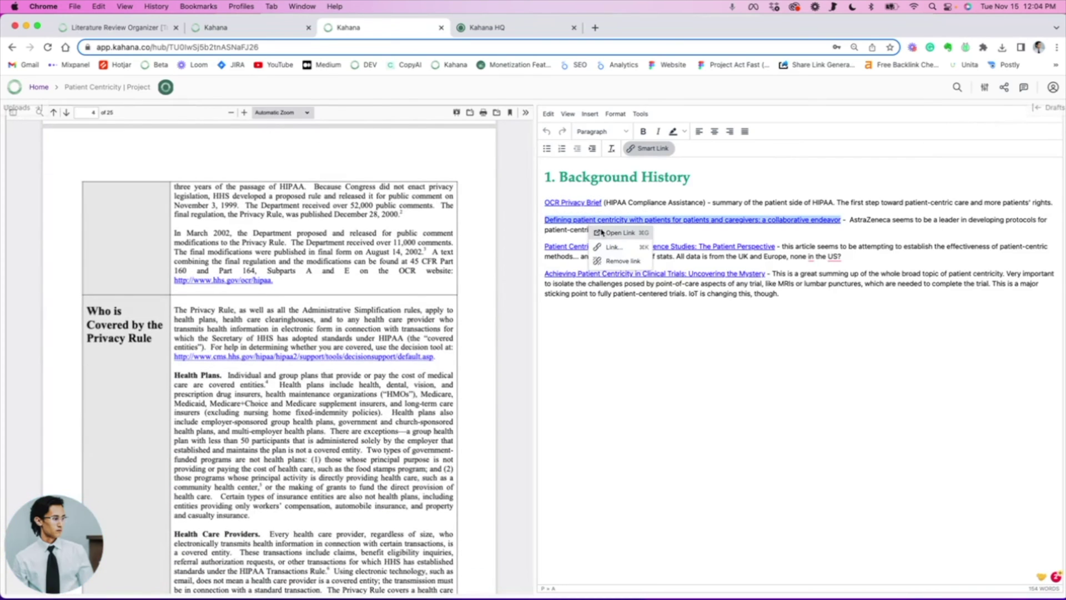
pyautogui.click(616, 233)
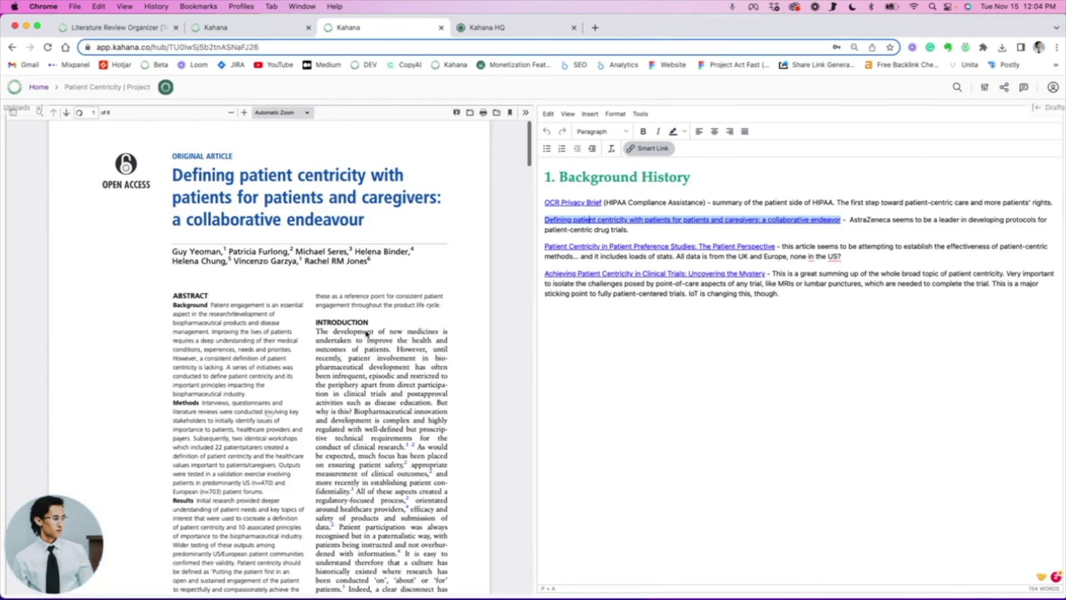
pyautogui.scroll(-10, 364, 328)
pyautogui.scroll(-10, 364, 328)
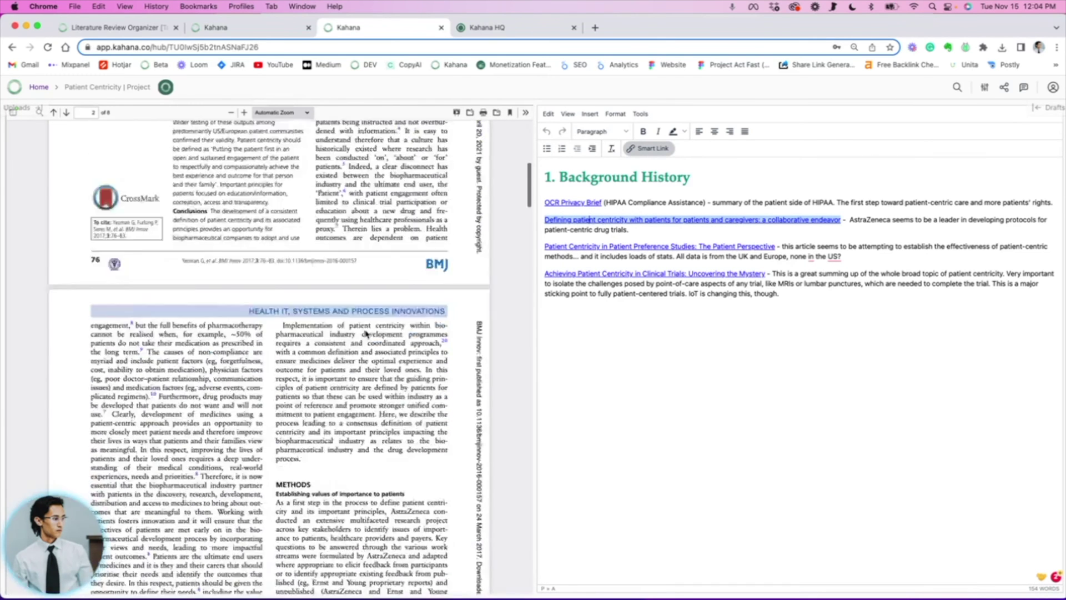
pyautogui.scroll(-6, 337, 374)
pyautogui.scroll(-6, 338, 374)
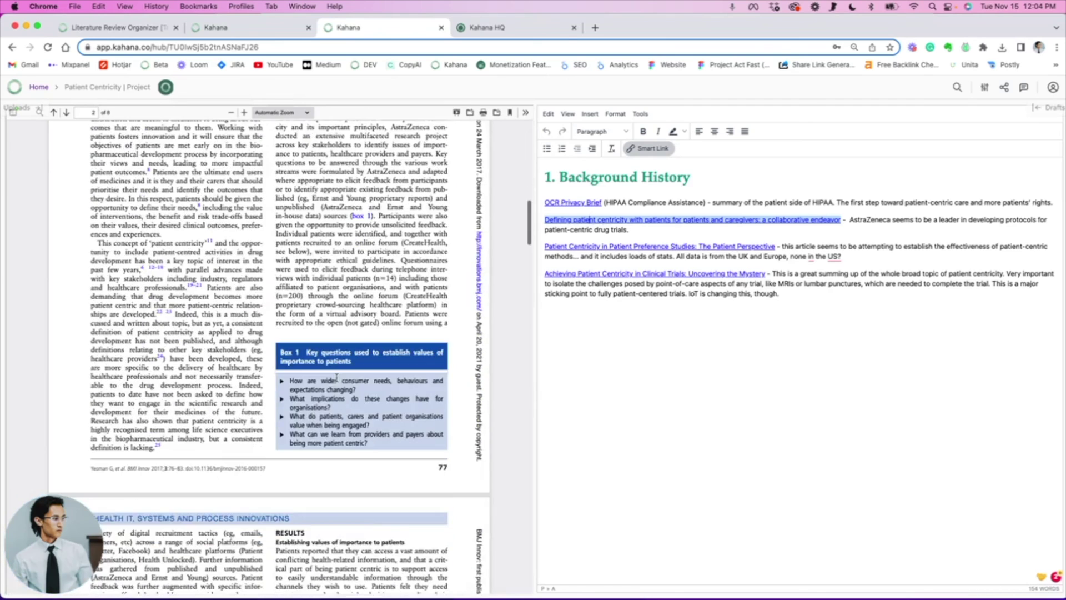
pyautogui.scroll(-6, 337, 374)
pyautogui.scroll(-6, 375, 334)
pyautogui.scroll(-4, 416, 291)
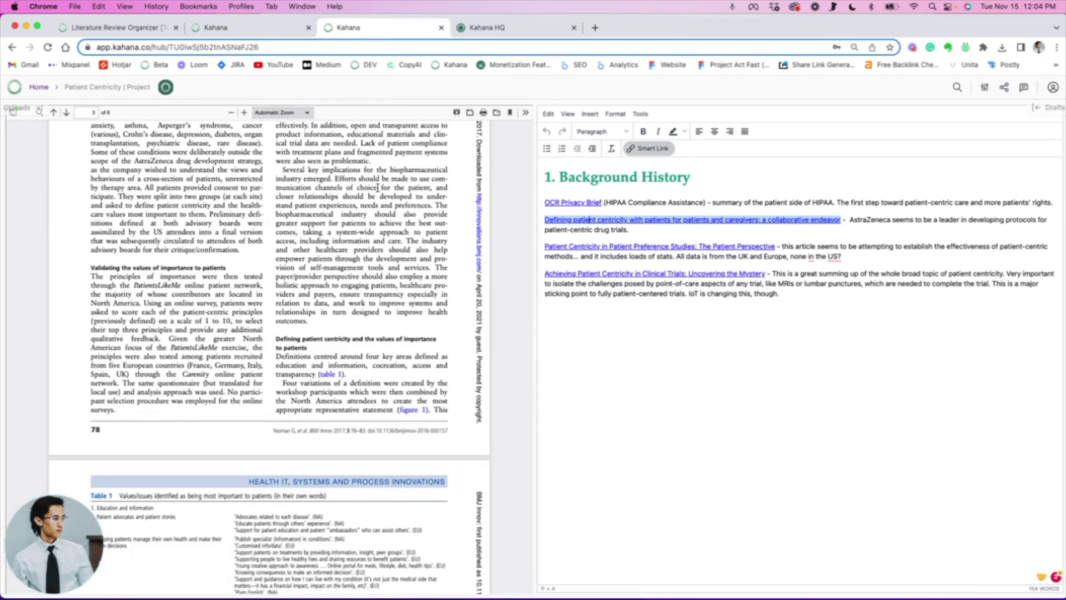
pyautogui.scroll(-8, 298, 365)
pyautogui.scroll(-6, 297, 365)
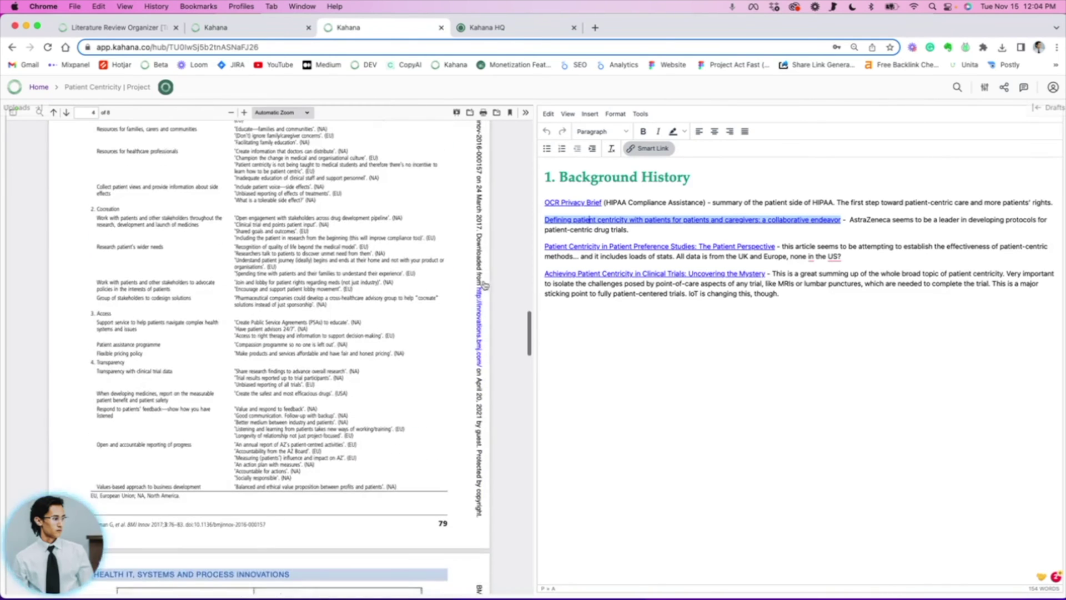
pyautogui.scroll(-4, 298, 365)
pyautogui.scroll(-3, 297, 365)
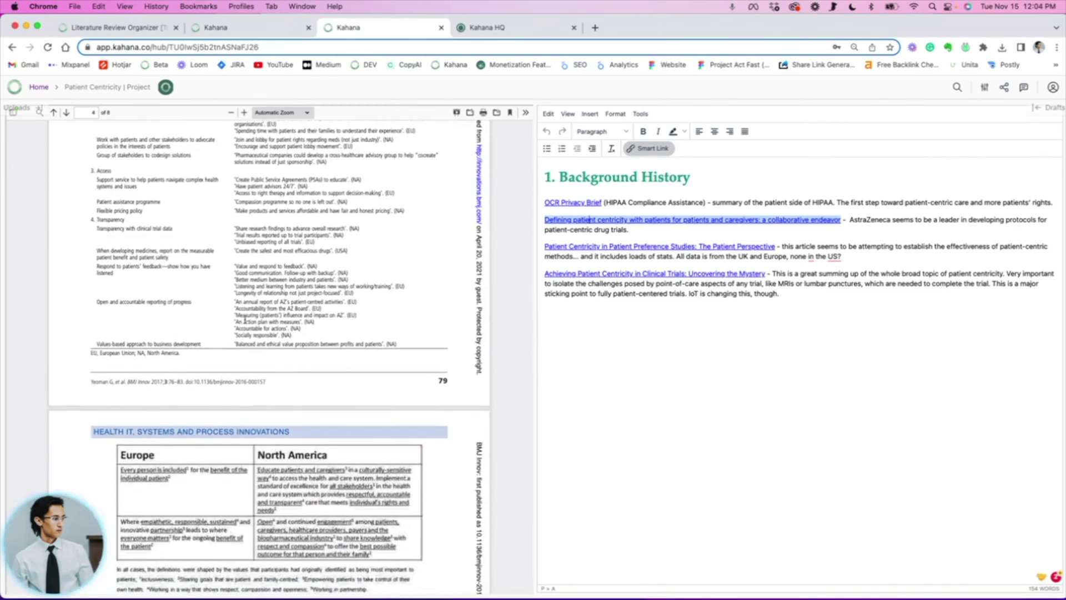
pyautogui.scroll(-5, 245, 321)
pyautogui.scroll(-5, 245, 321)
pyautogui.scroll(-5, 244, 320)
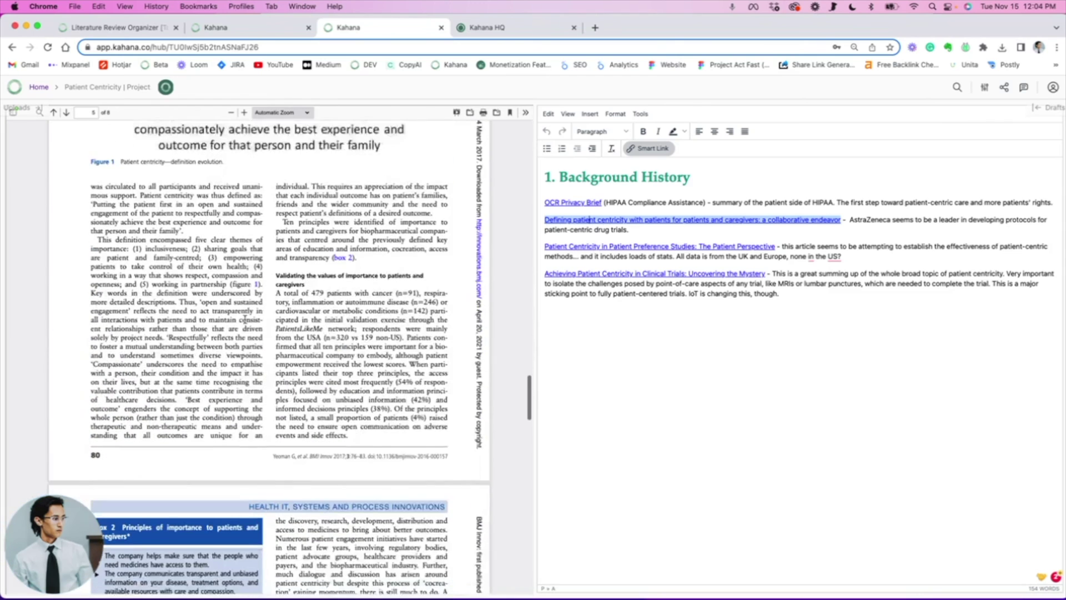
pyautogui.scroll(-3, 244, 321)
pyautogui.scroll(-6, 276, 311)
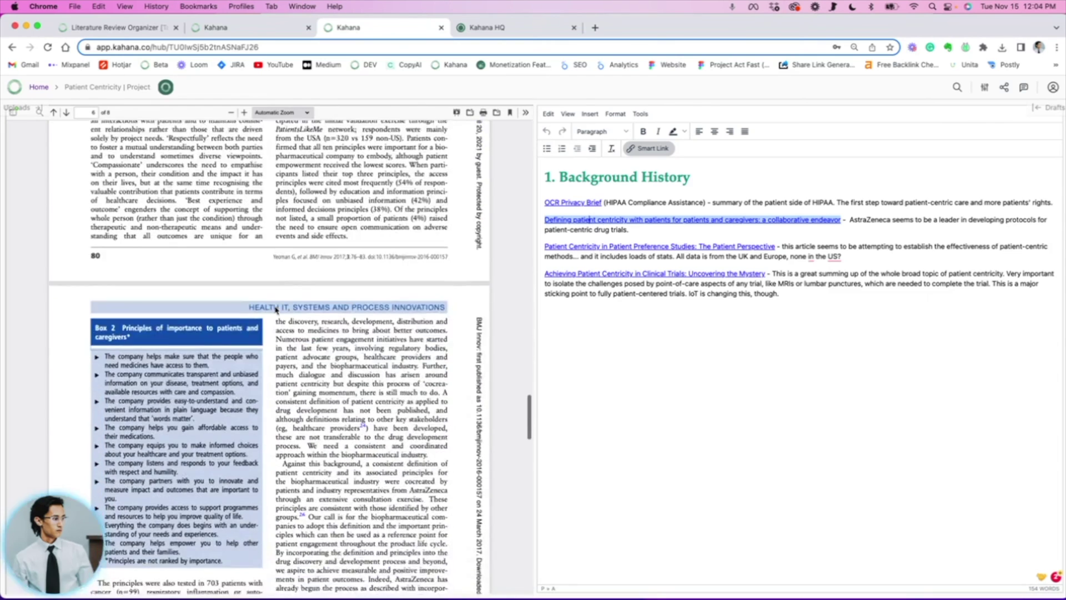
pyautogui.scroll(-2, 276, 310)
pyautogui.scroll(-4, 276, 310)
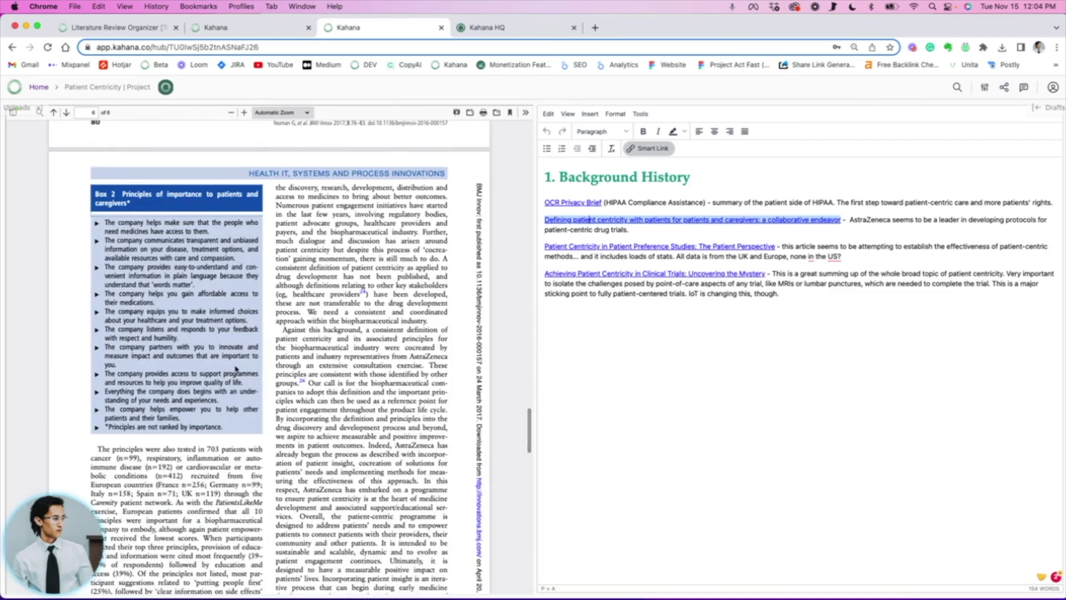
pyautogui.scroll(-6, 249, 333)
pyautogui.scroll(-5, 237, 369)
pyautogui.scroll(10, 237, 369)
pyautogui.scroll(10, 237, 369)
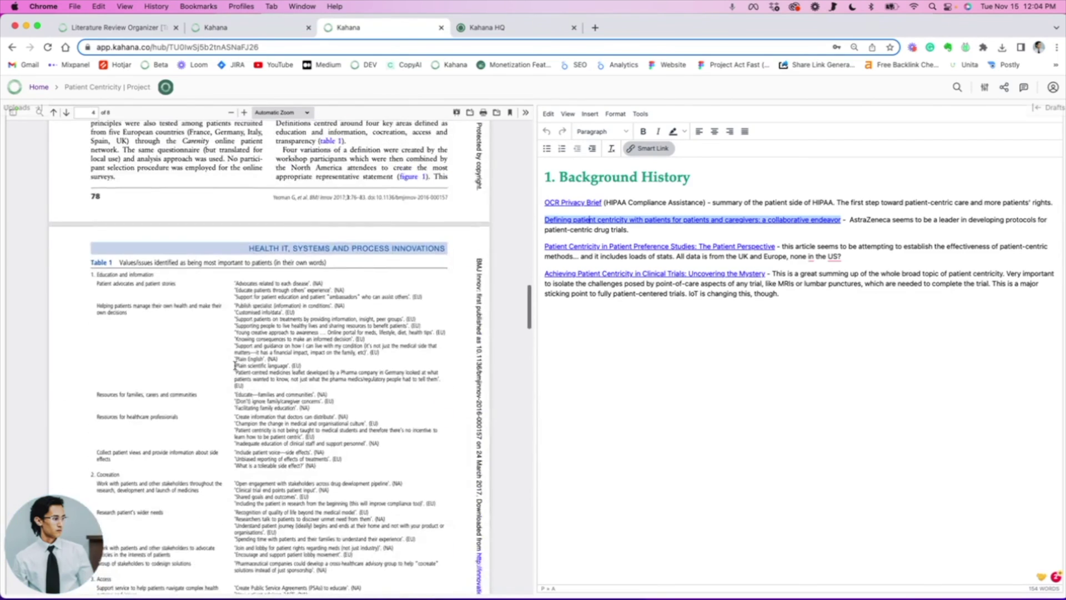
pyautogui.scroll(10, 236, 369)
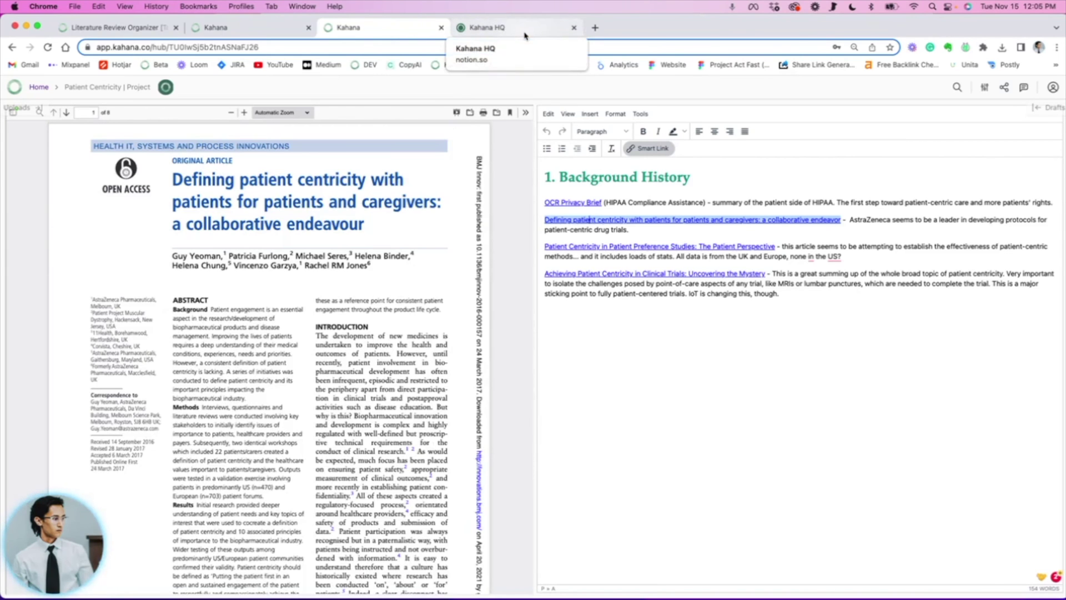
pyautogui.click(525, 29)
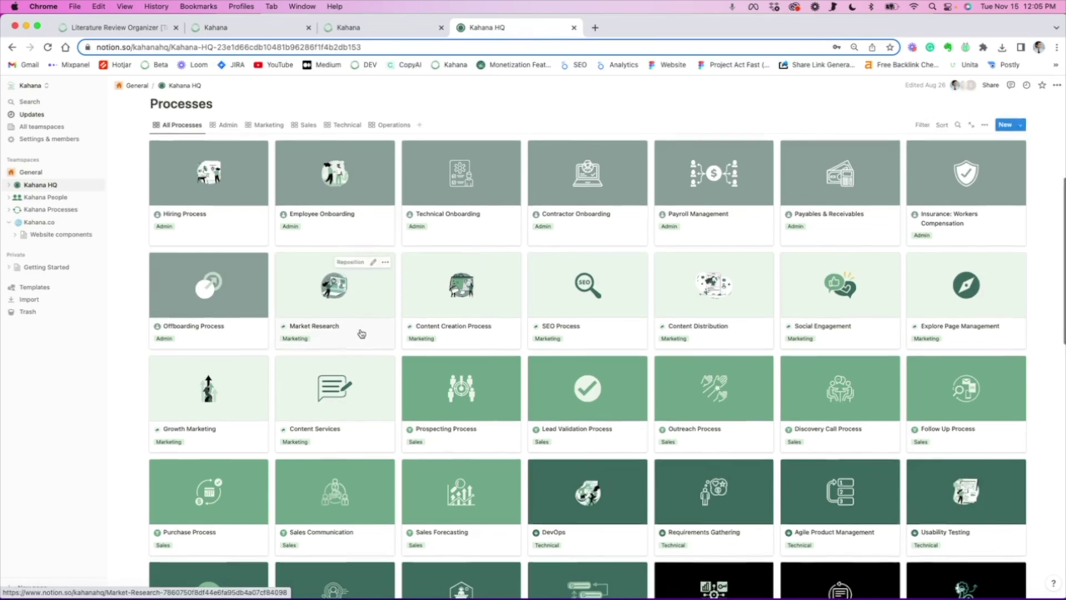
pyautogui.scroll(5, 360, 333)
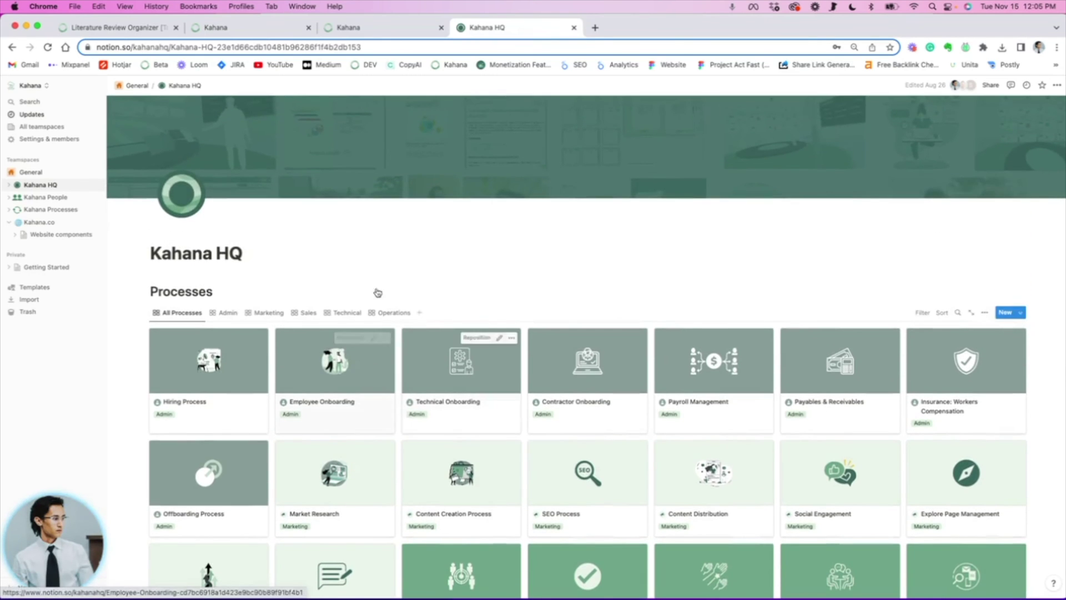
pyautogui.scroll(-2, 396, 254)
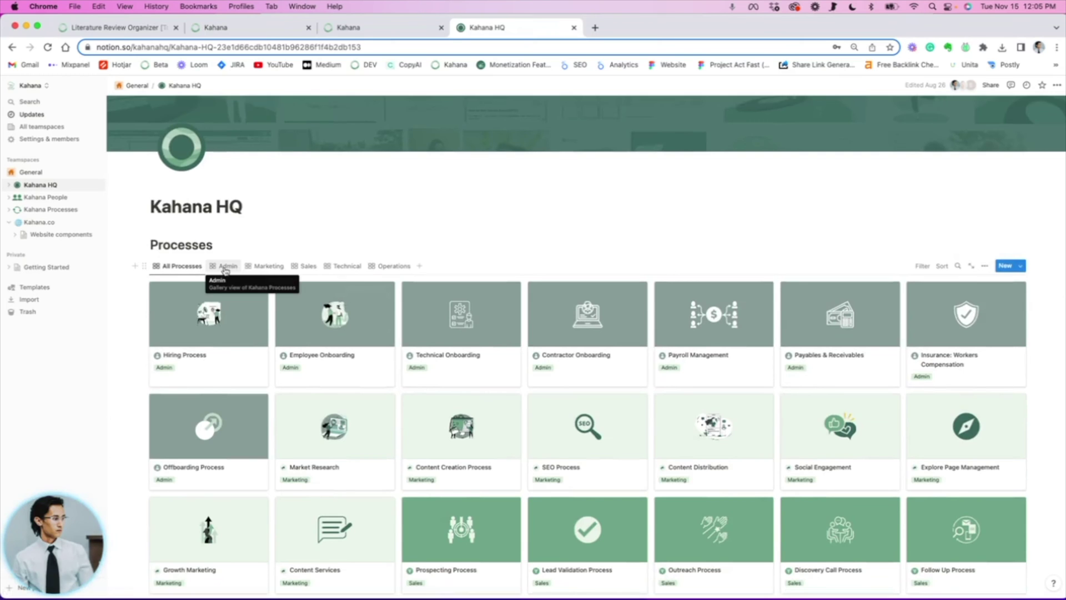
# Filter the Processes gallery to Marketing and open the Content Creation Process page.
pyautogui.click(267, 266)
pyautogui.scroll(2, 245, 382)
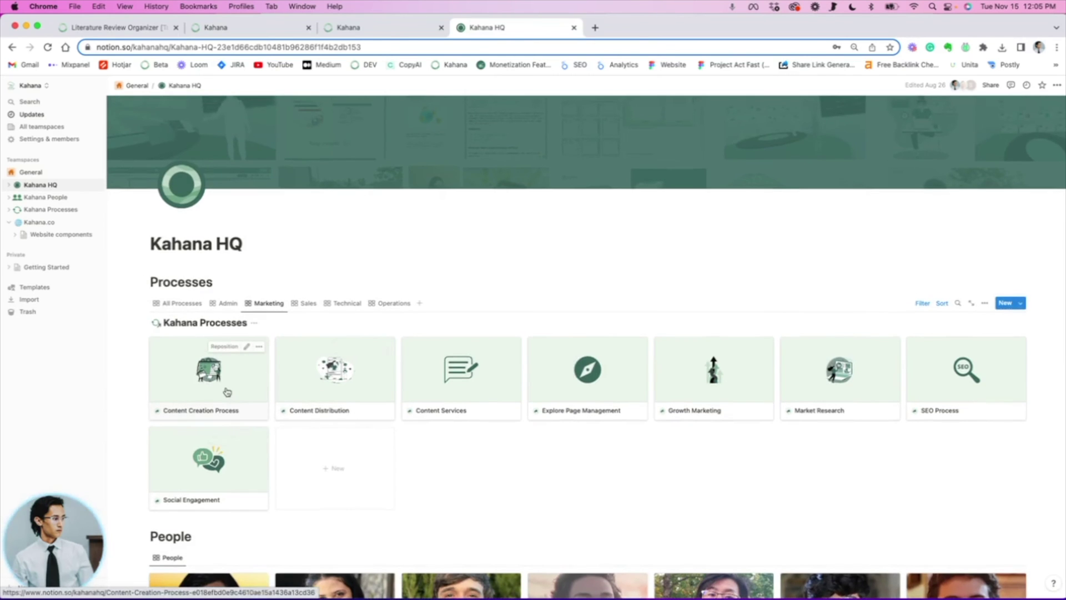
pyautogui.click(227, 391)
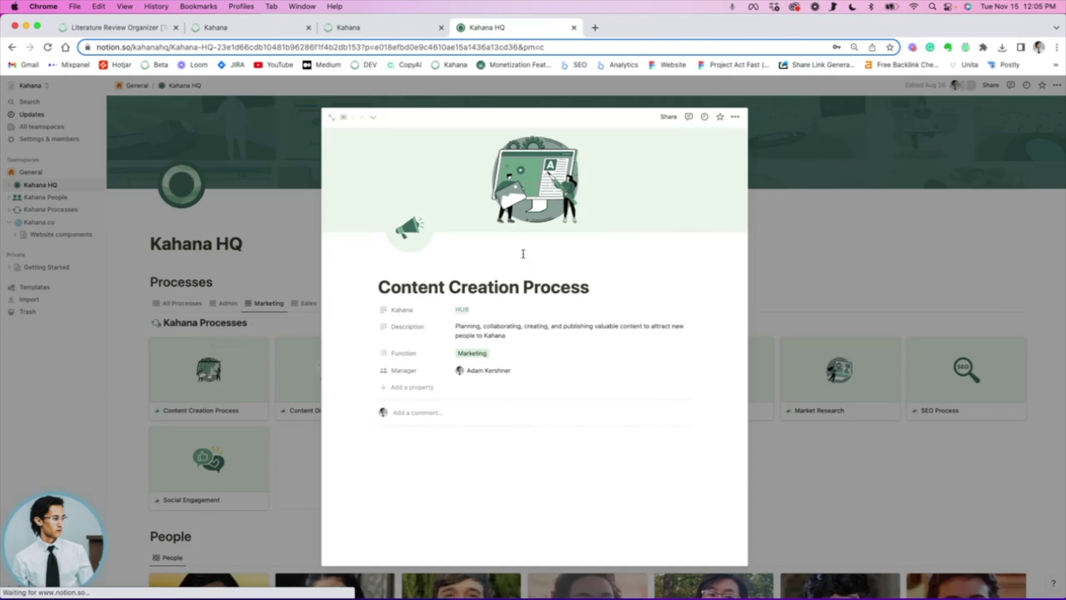
# Switch the Content Creation Process page to Side peek view.
pyautogui.click(343, 118)
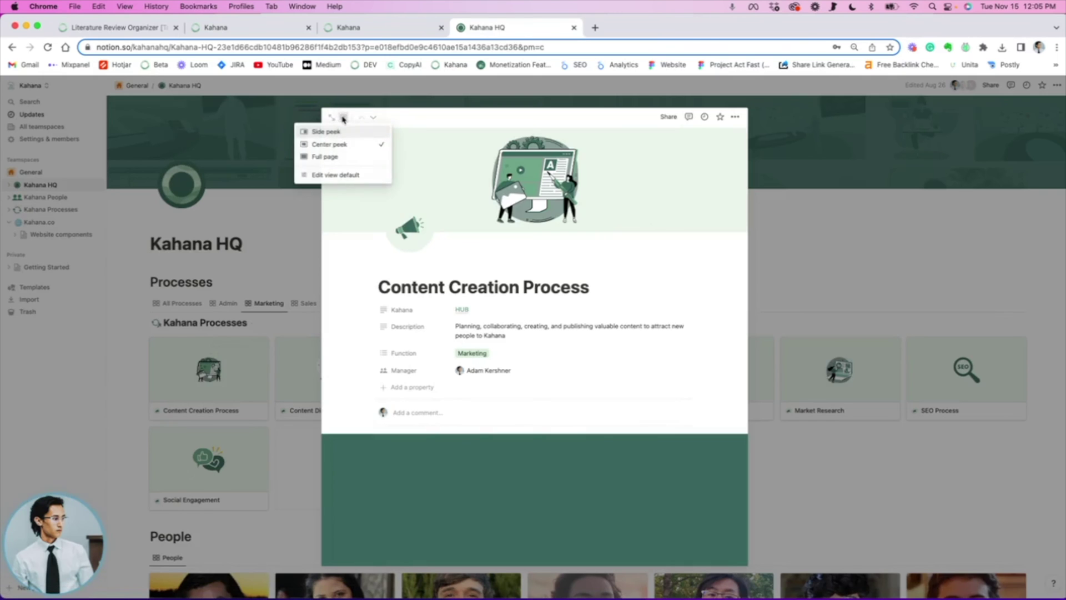
pyautogui.moveTo(344, 117)
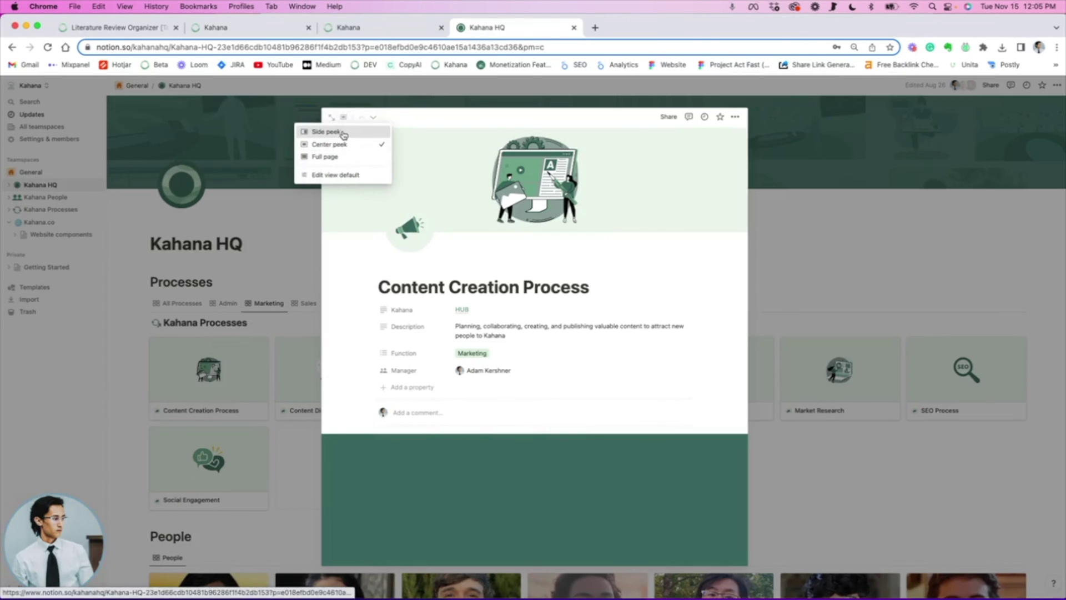
pyautogui.click(344, 134)
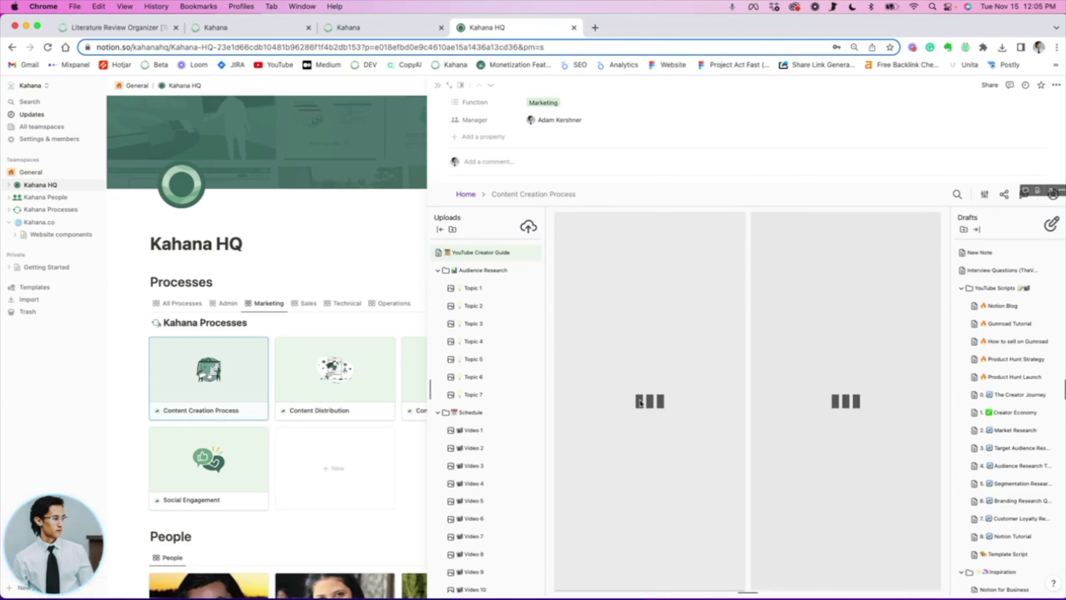
# Hide the embedded hub's Uploads and Drafts lists to show the YT Script Template beside the Script note, then close the panel.
pyautogui.click(441, 230)
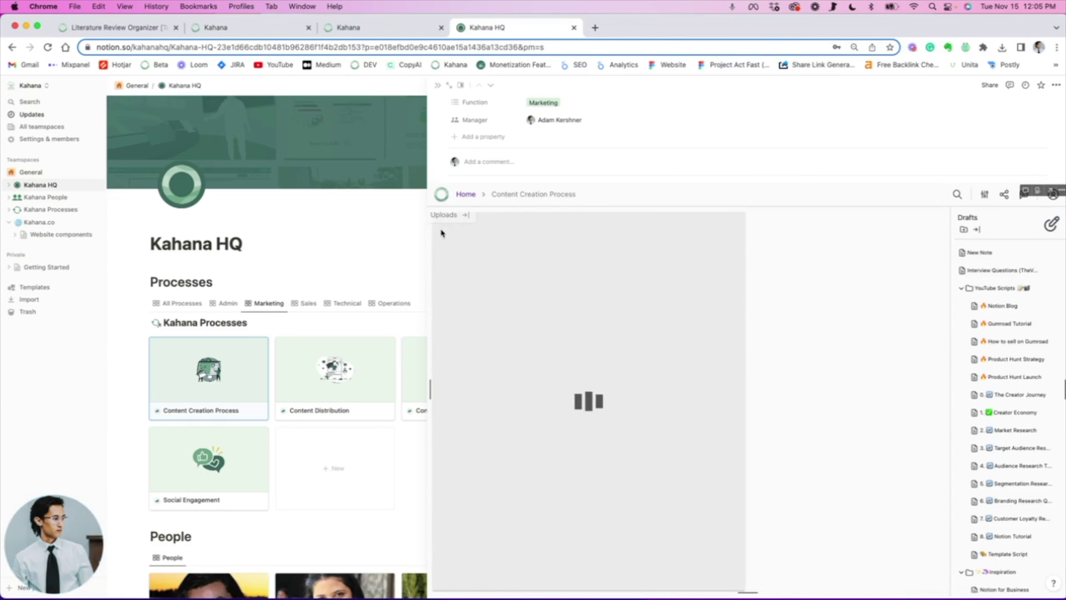
pyautogui.click(978, 232)
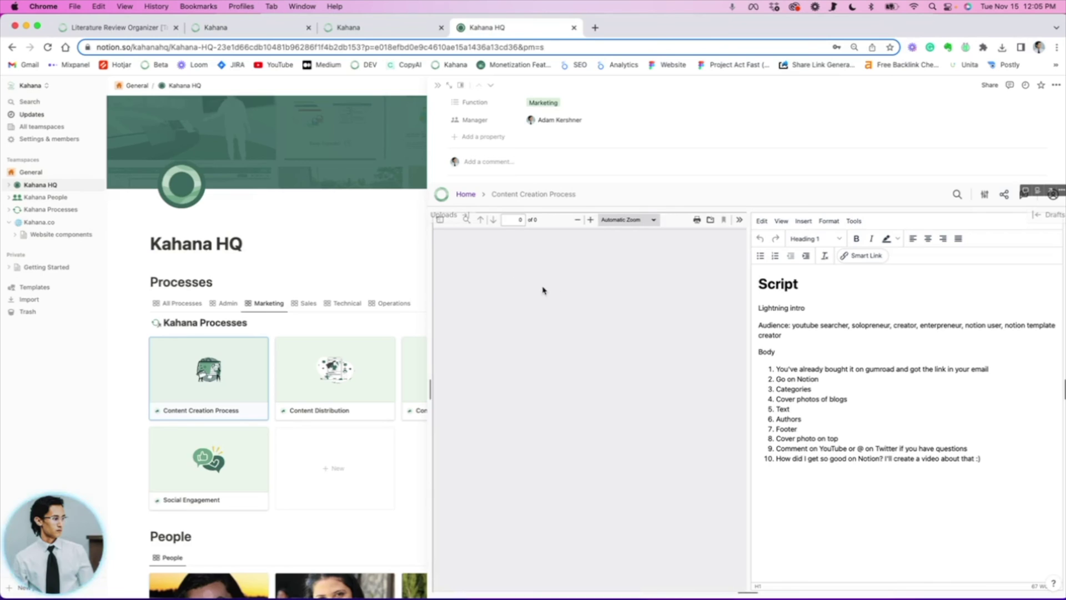
pyautogui.scroll(-1, 528, 361)
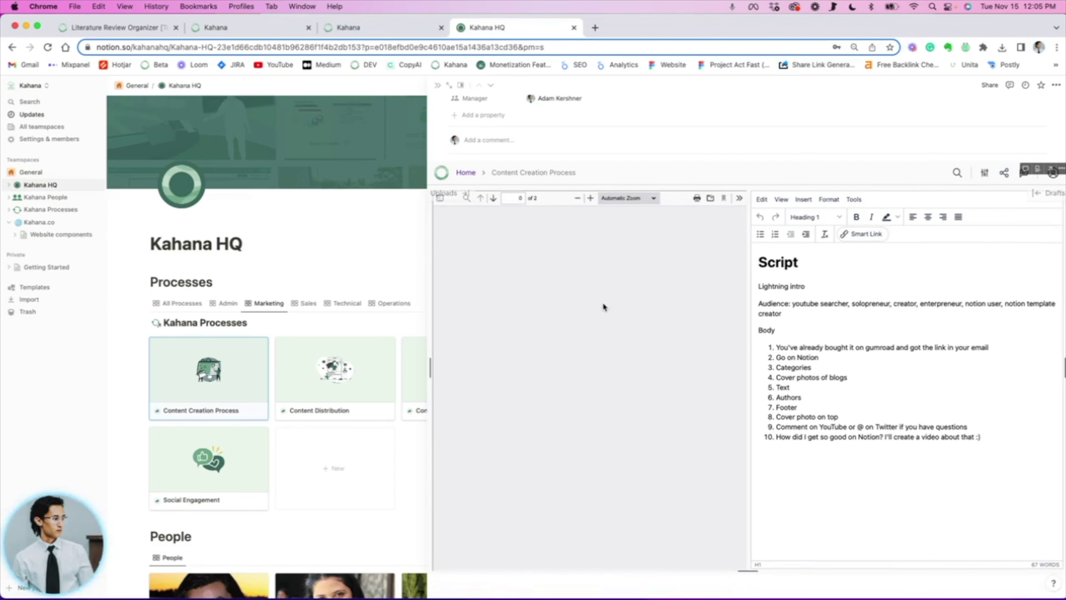
pyautogui.scroll(-1, 646, 352)
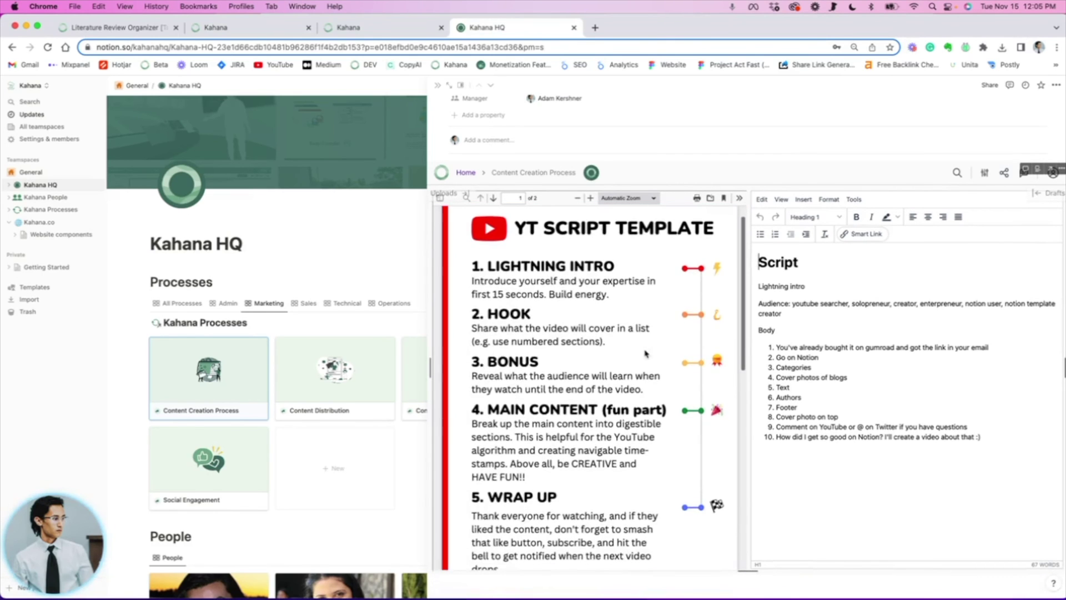
pyautogui.scroll(1, 646, 352)
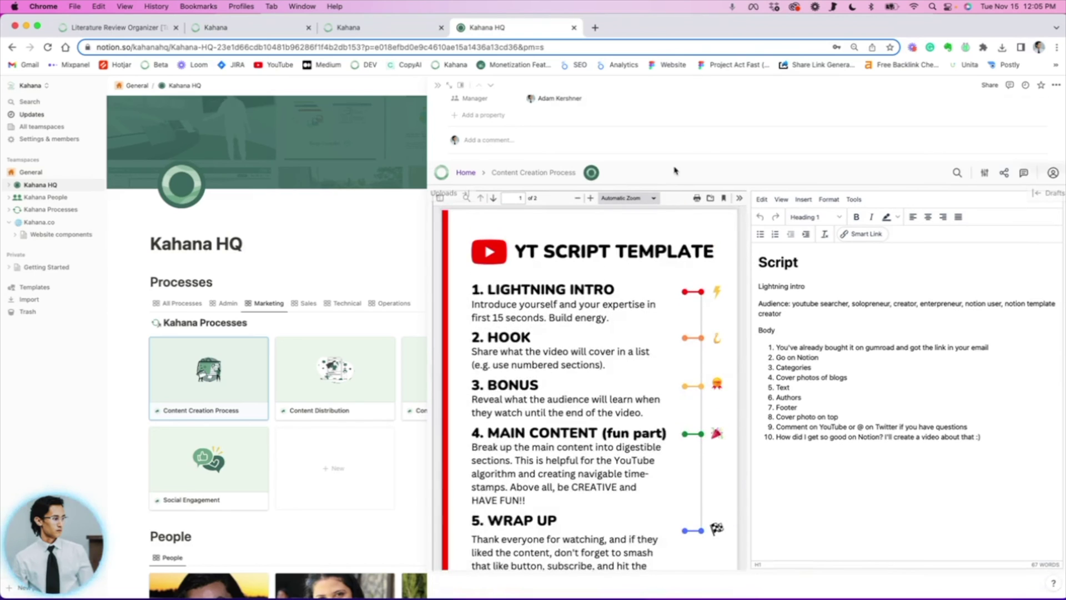
pyautogui.scroll(3, 675, 172)
pyautogui.scroll(3, 675, 163)
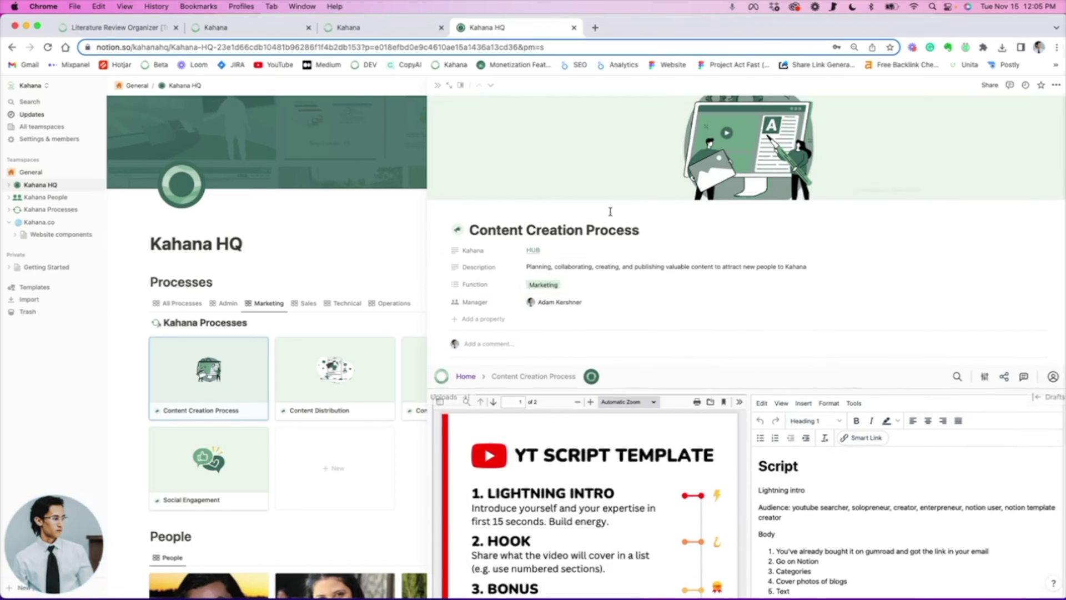
pyautogui.scroll(-3, 700, 197)
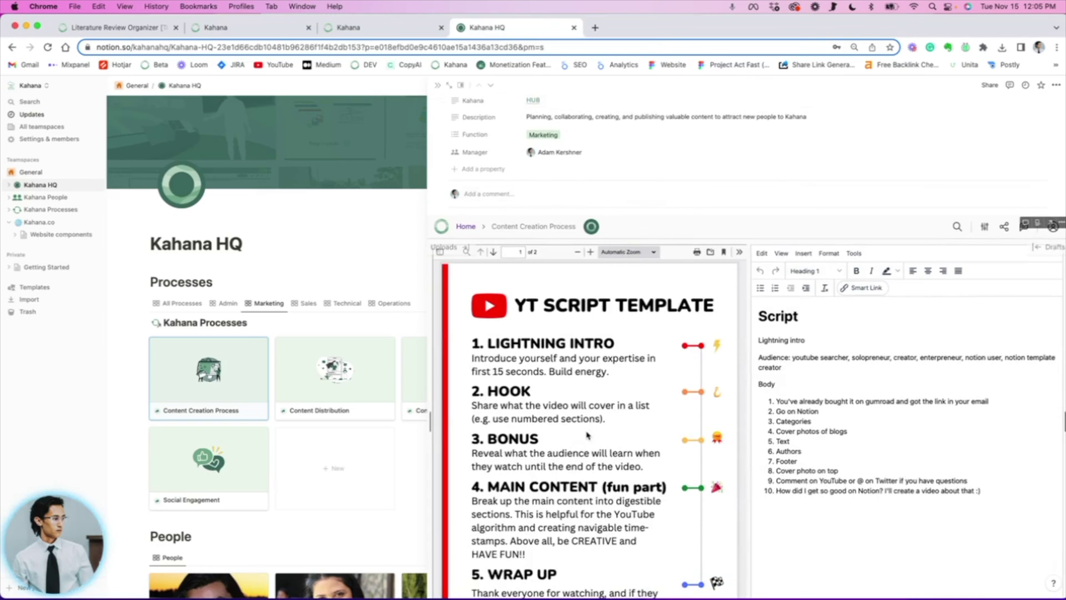
pyautogui.scroll(-1, 667, 233)
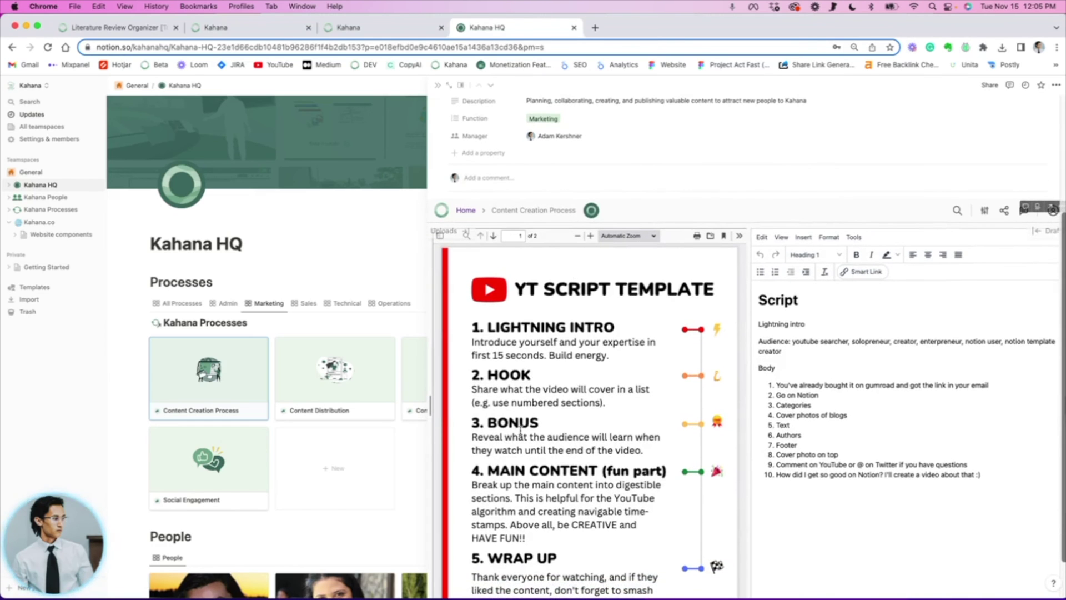
pyautogui.scroll(-5, 516, 414)
pyautogui.scroll(-5, 583, 375)
pyautogui.scroll(-2, 664, 328)
pyautogui.scroll(5, 664, 327)
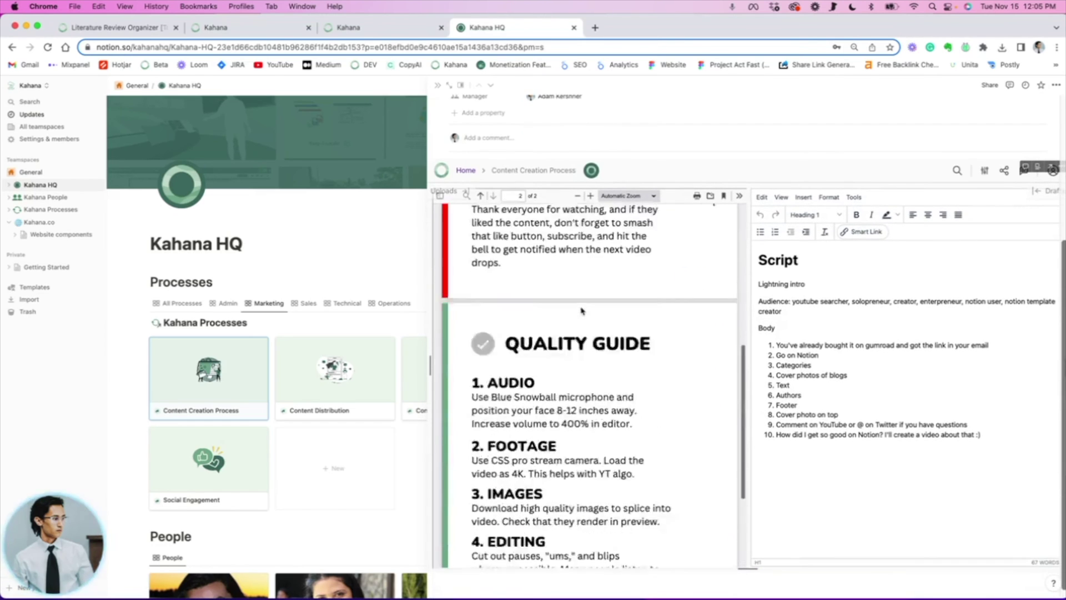
pyautogui.scroll(5, 664, 328)
pyautogui.scroll(5, 625, 291)
pyautogui.scroll(2, 603, 248)
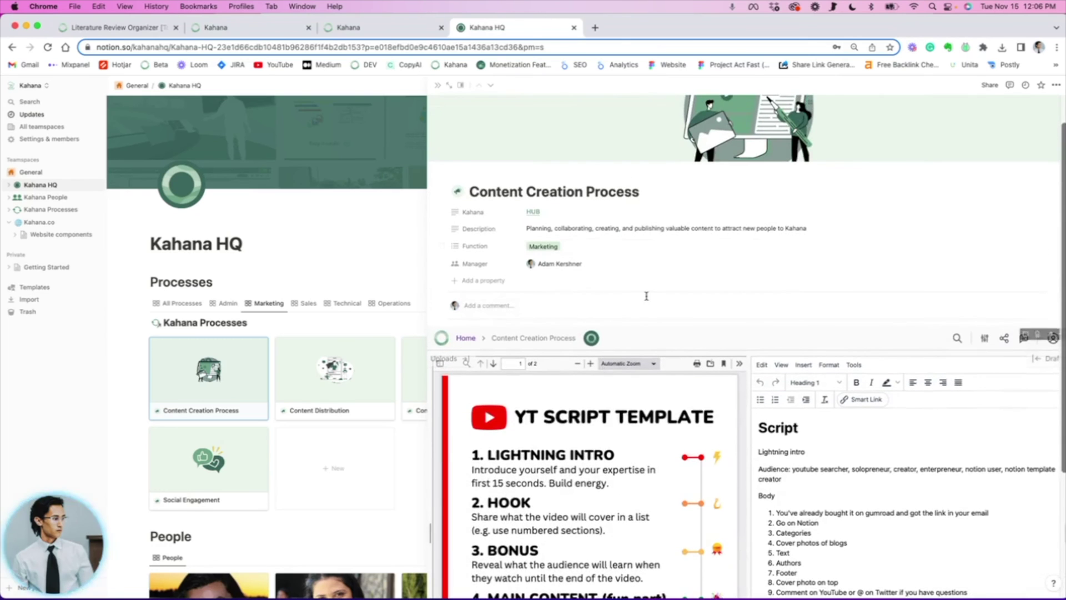
pyautogui.scroll(-5, 603, 248)
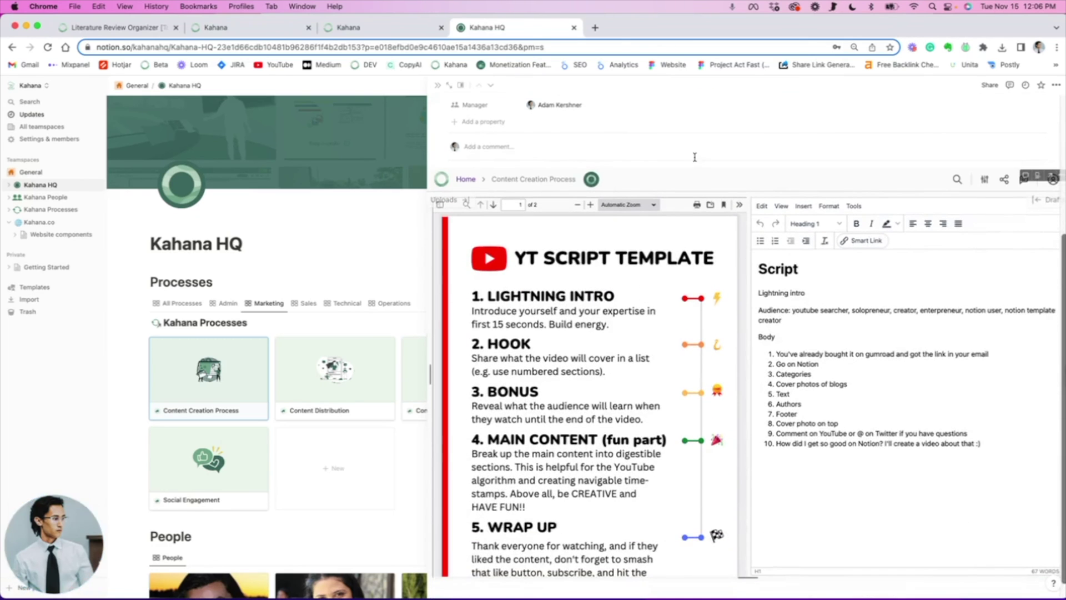
pyautogui.click(436, 88)
# Switch back to the Kahana literature-review hub browser tab.
pyautogui.click(374, 27)
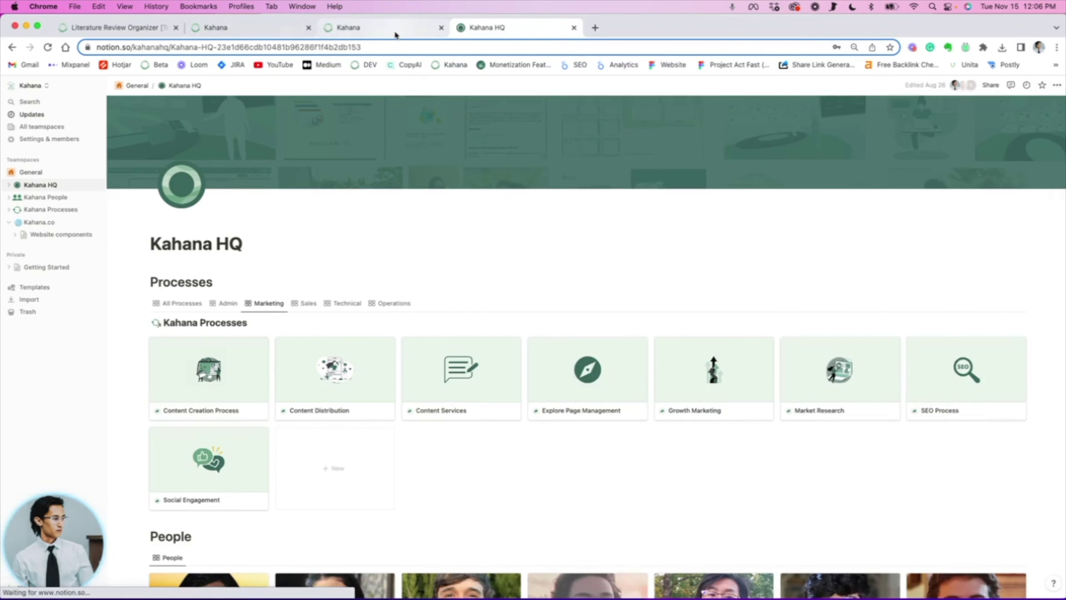